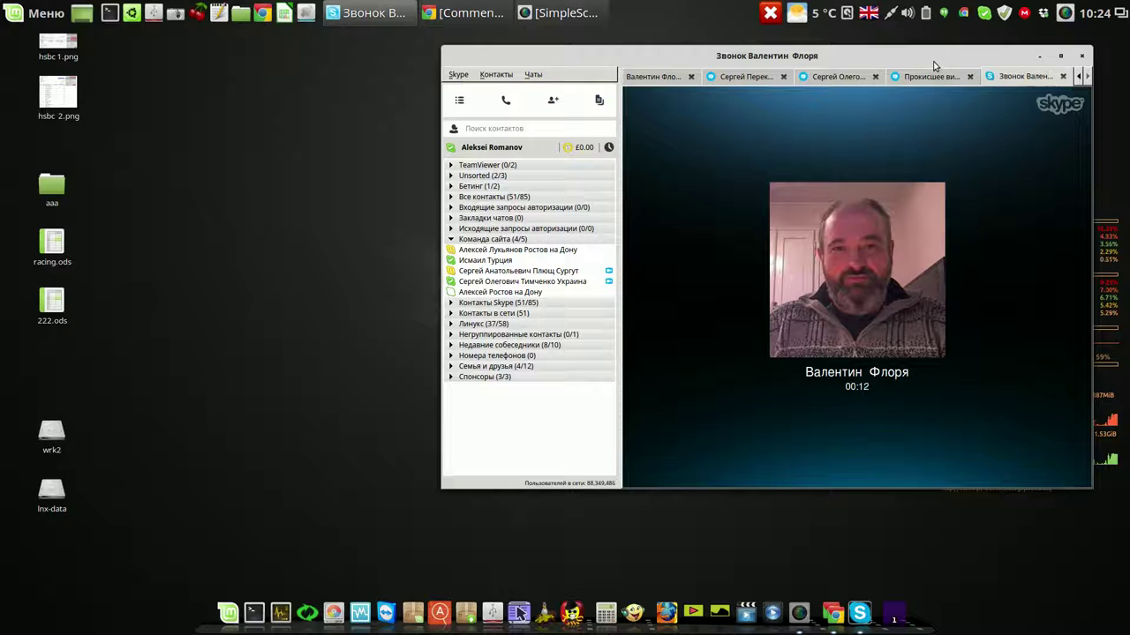
Show the qTox install-commands chat, narrow the Skype window, and put the call and chat tabs first
click(664, 80)
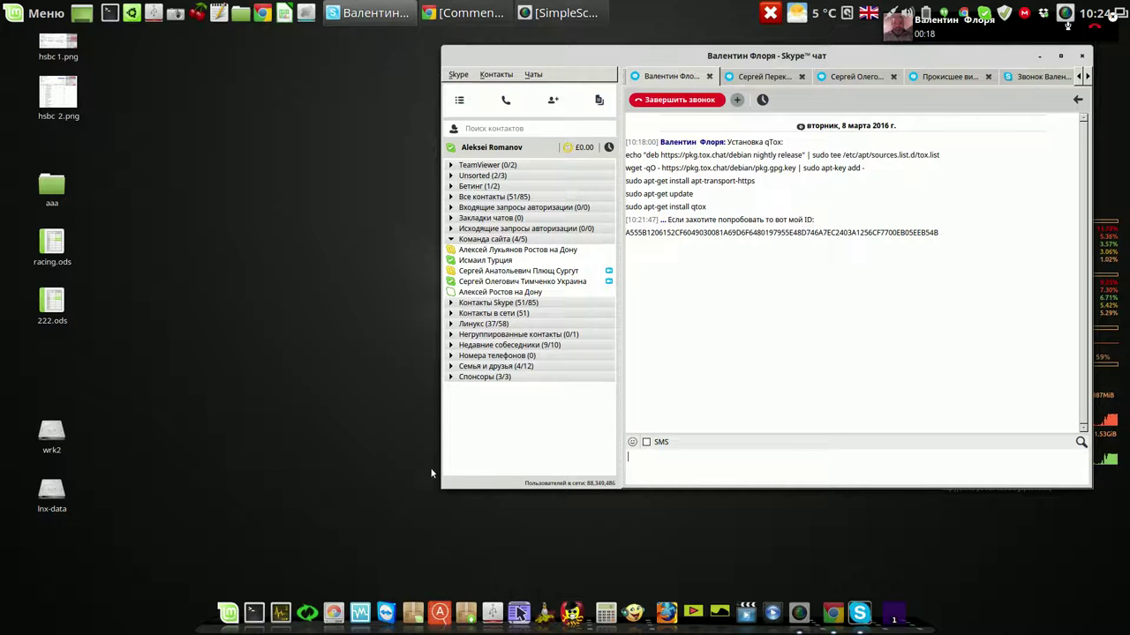
drag(446, 482, 525, 489)
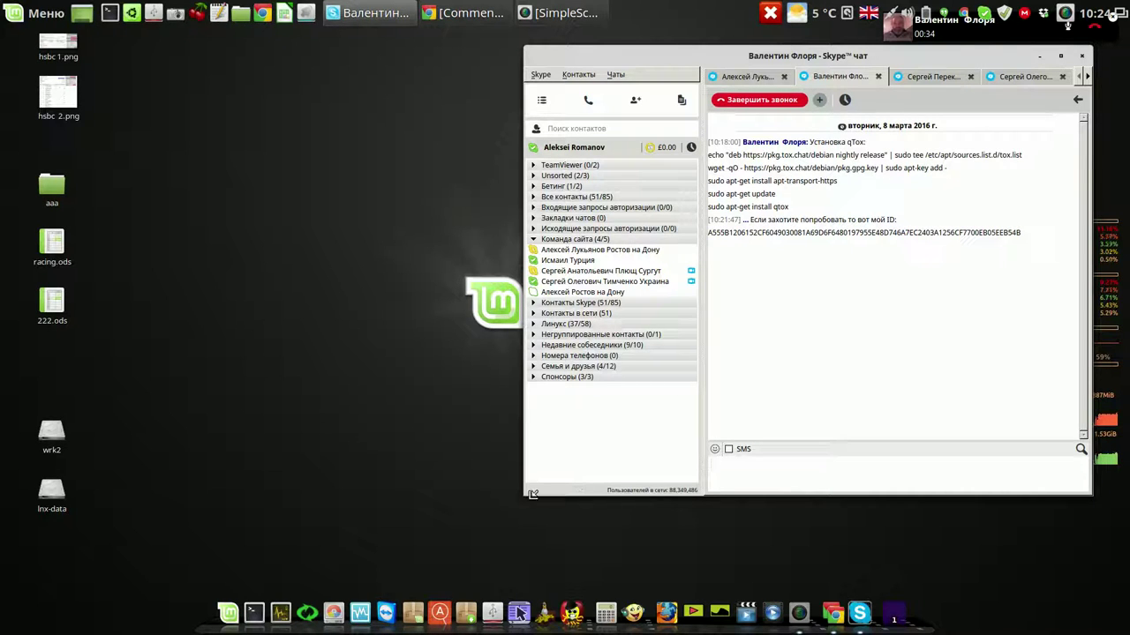
drag(528, 493, 305, 491)
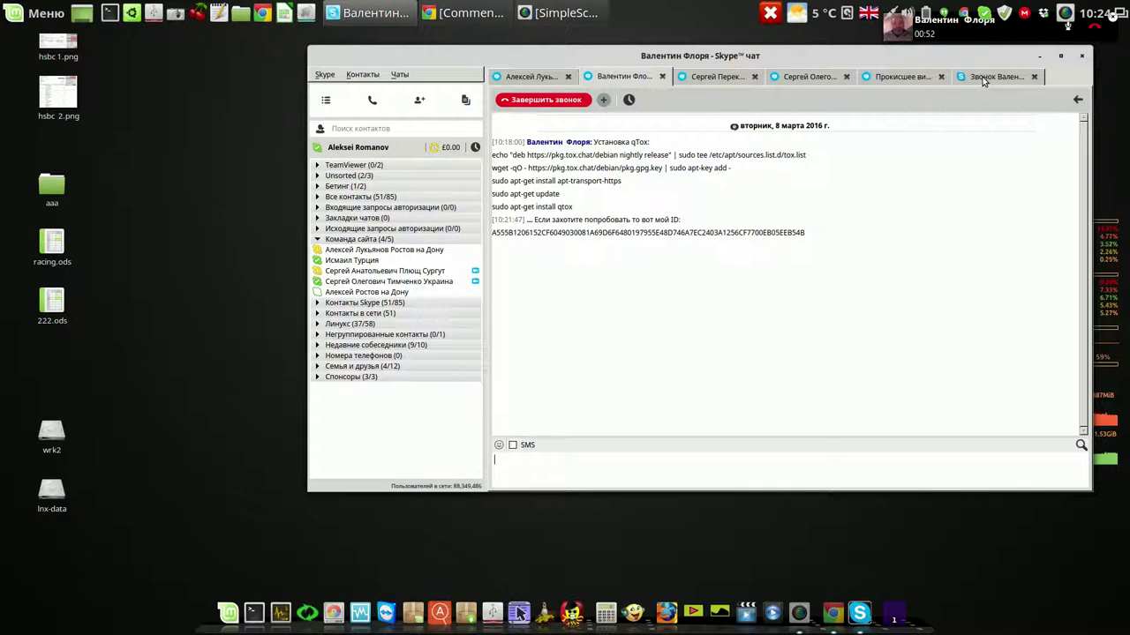
drag(984, 81, 531, 88)
drag(696, 77, 658, 84)
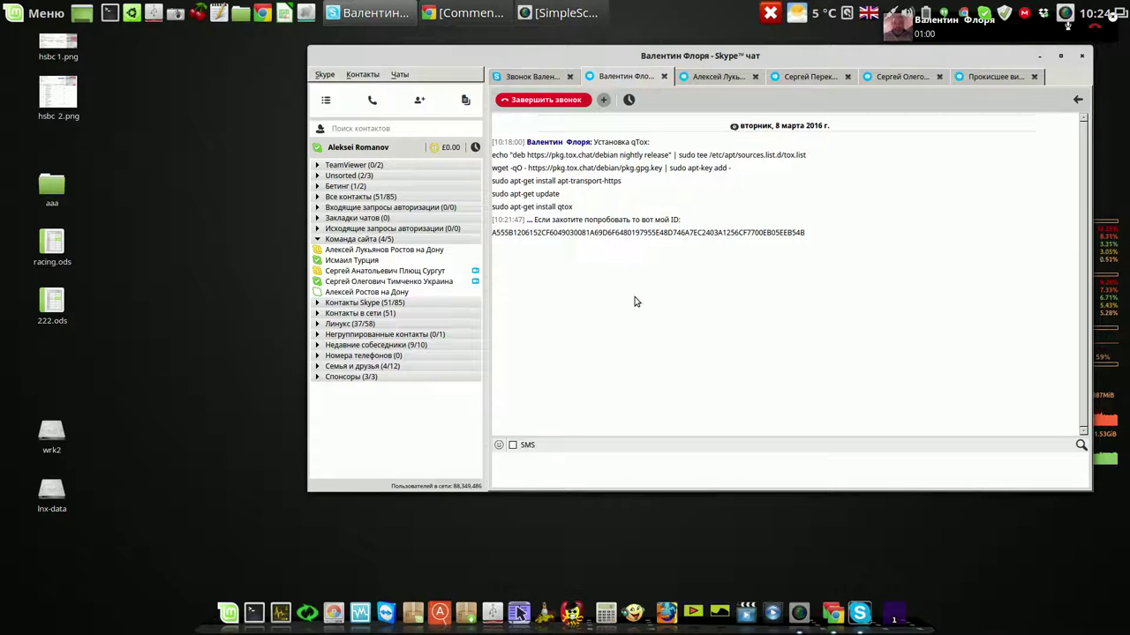
drag(311, 485, 520, 429)
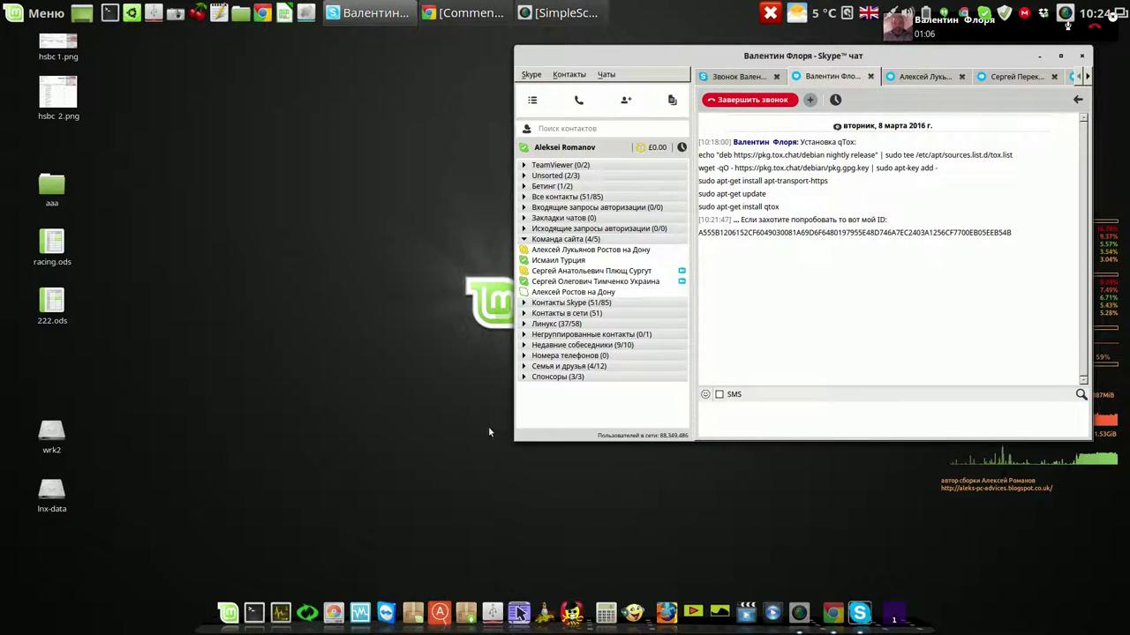
Return to the 'Звонок' video call tab and launch Terminal from the top panel
click(581, 414)
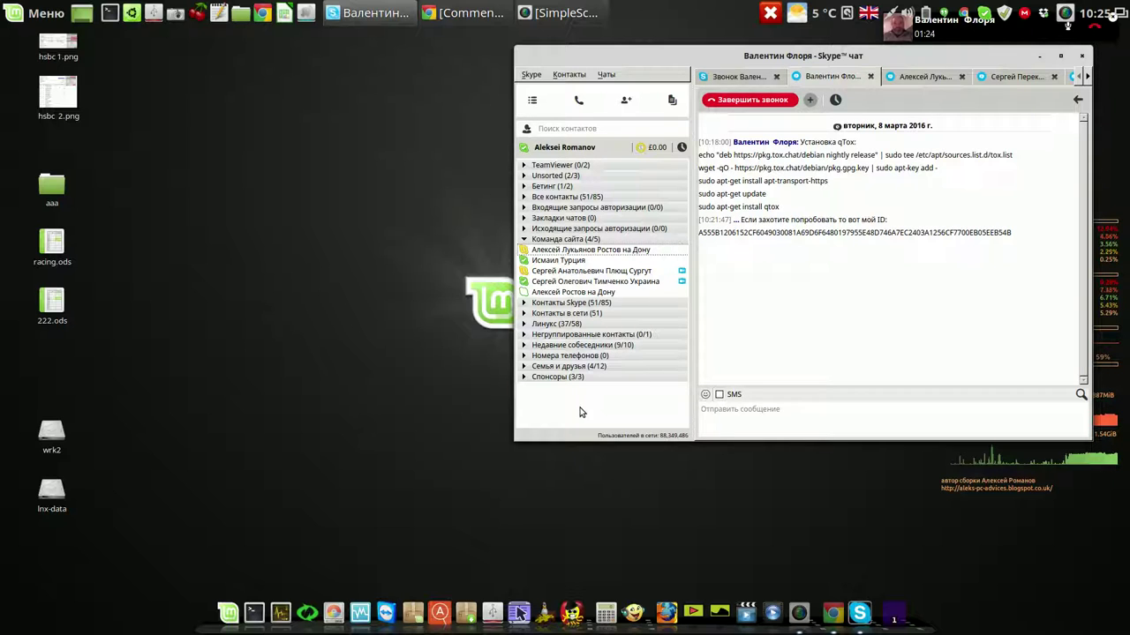
click(755, 78)
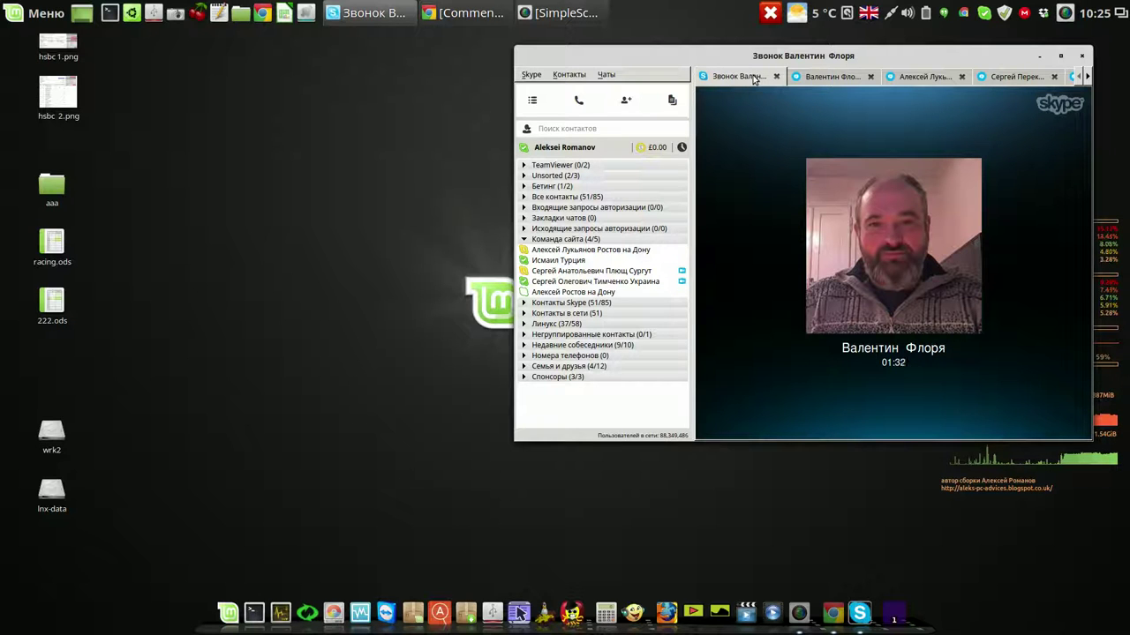
click(106, 15)
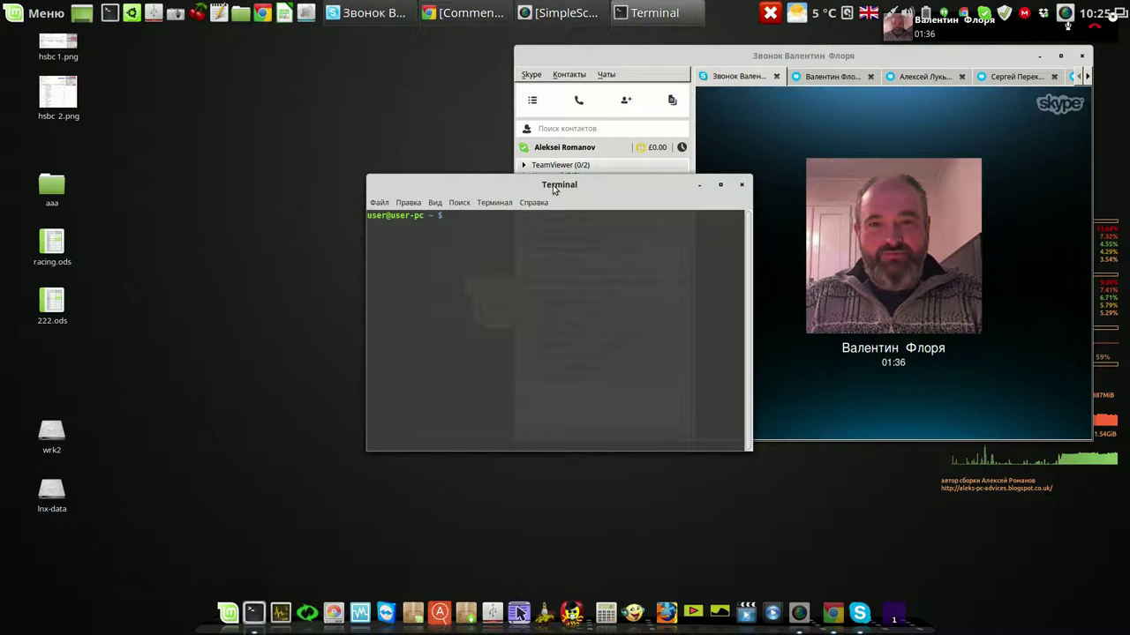
Place Terminal at the top-left and bring up the Skype chat with the first repository command selected
drag(604, 185, 337, 58)
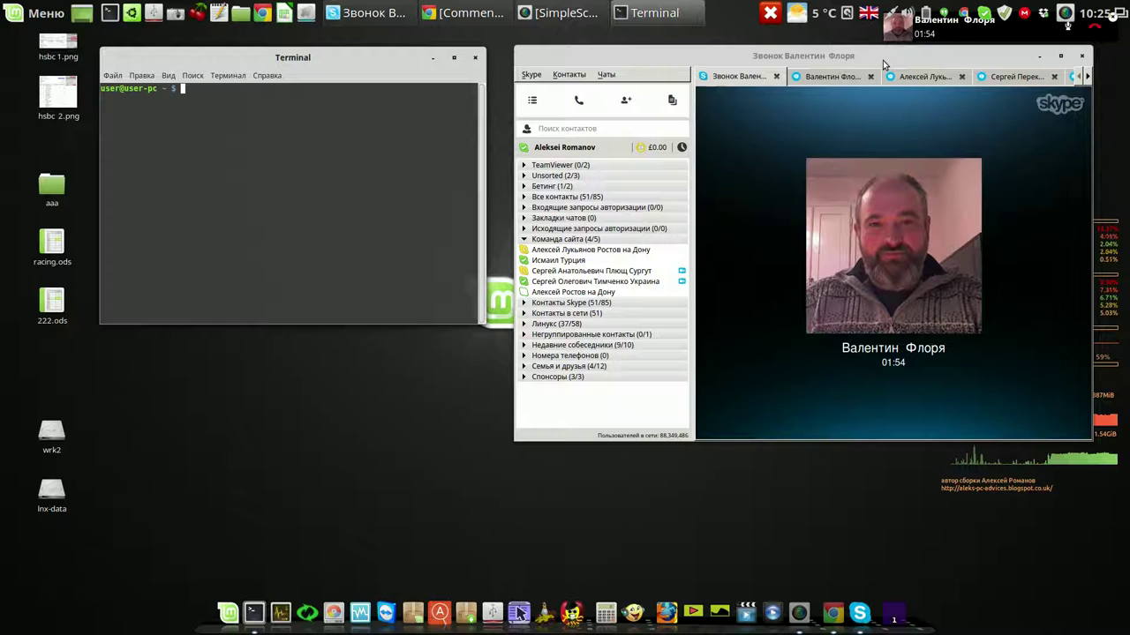
click(816, 79)
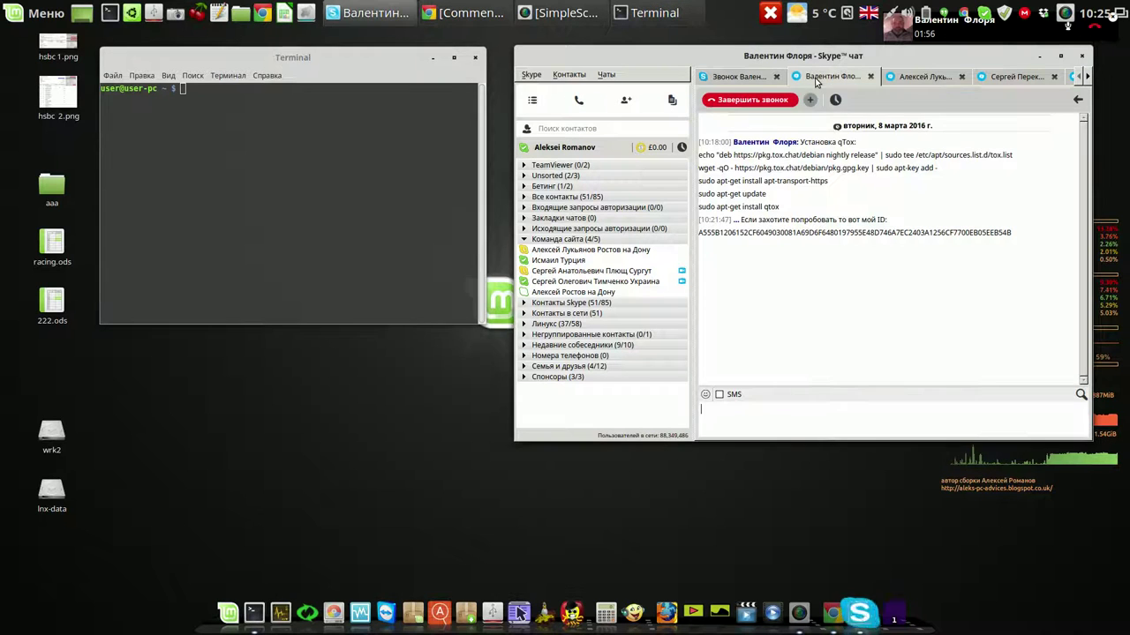
drag(1013, 157, 702, 159)
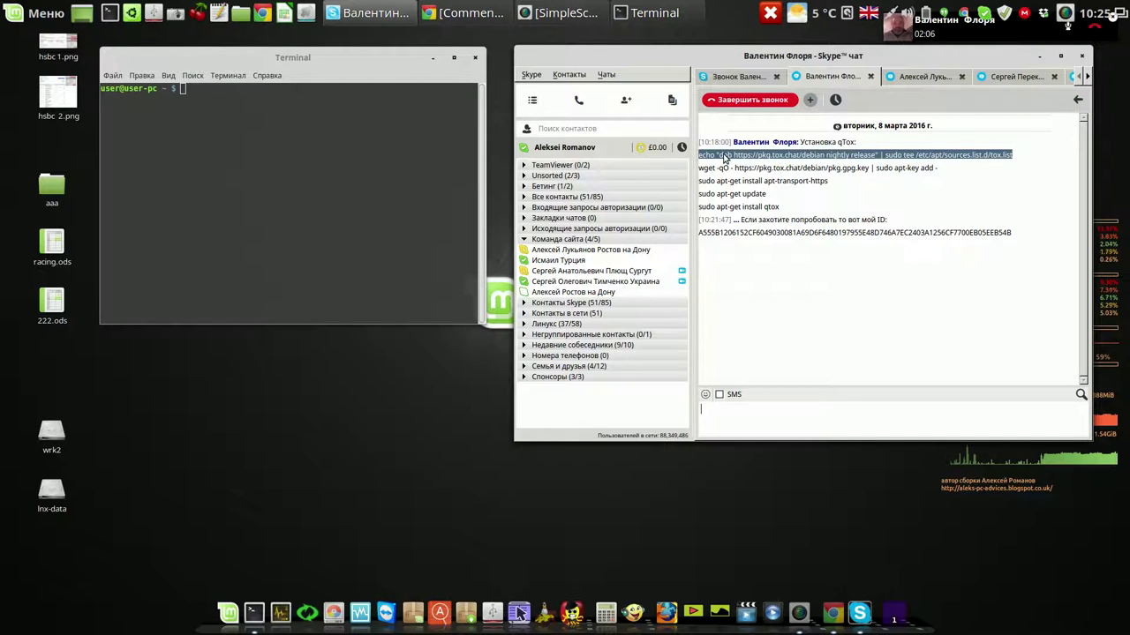
Copy the echo tox.chat repository command from the chat, paste it into Terminal and enter the sudo password
drag(724, 156, 276, 140)
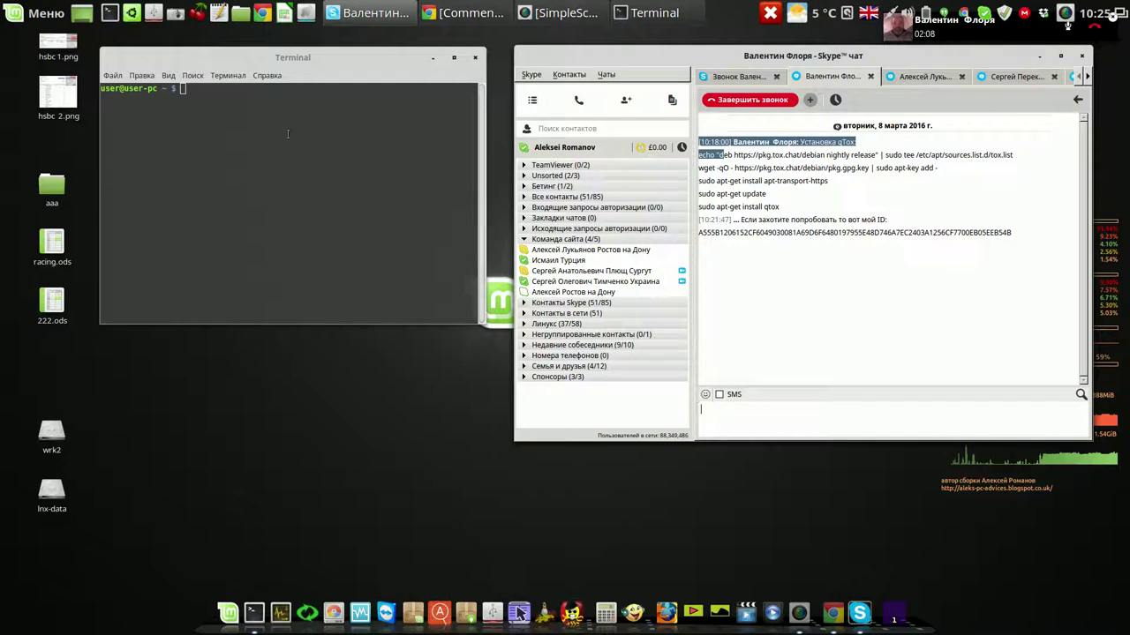
click(813, 323)
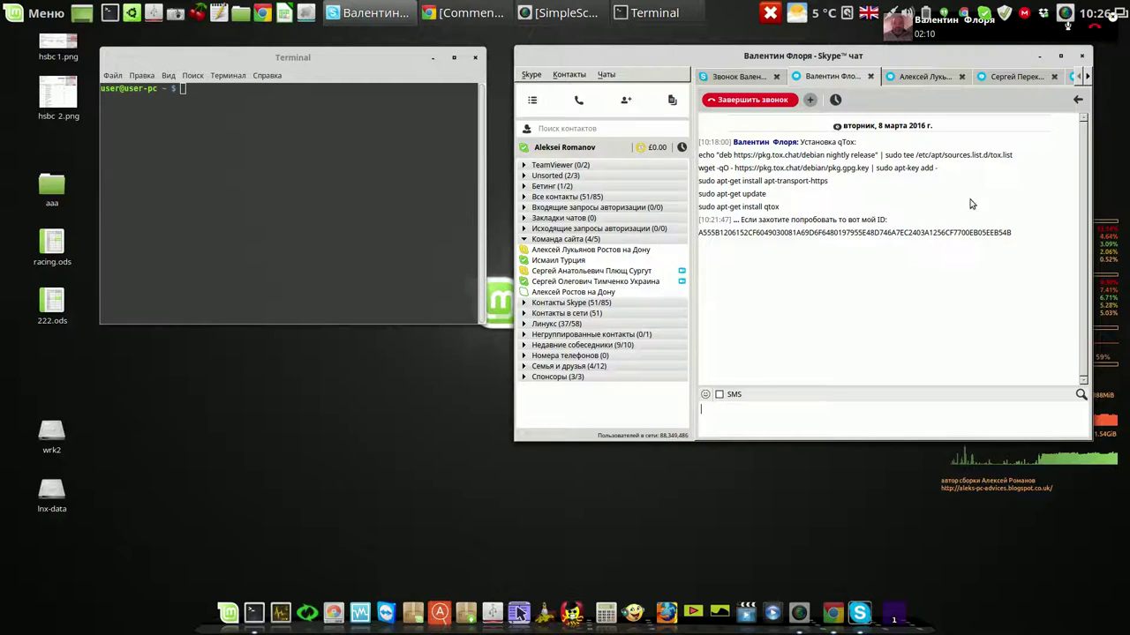
drag(1015, 157, 722, 156)
right_click(722, 156)
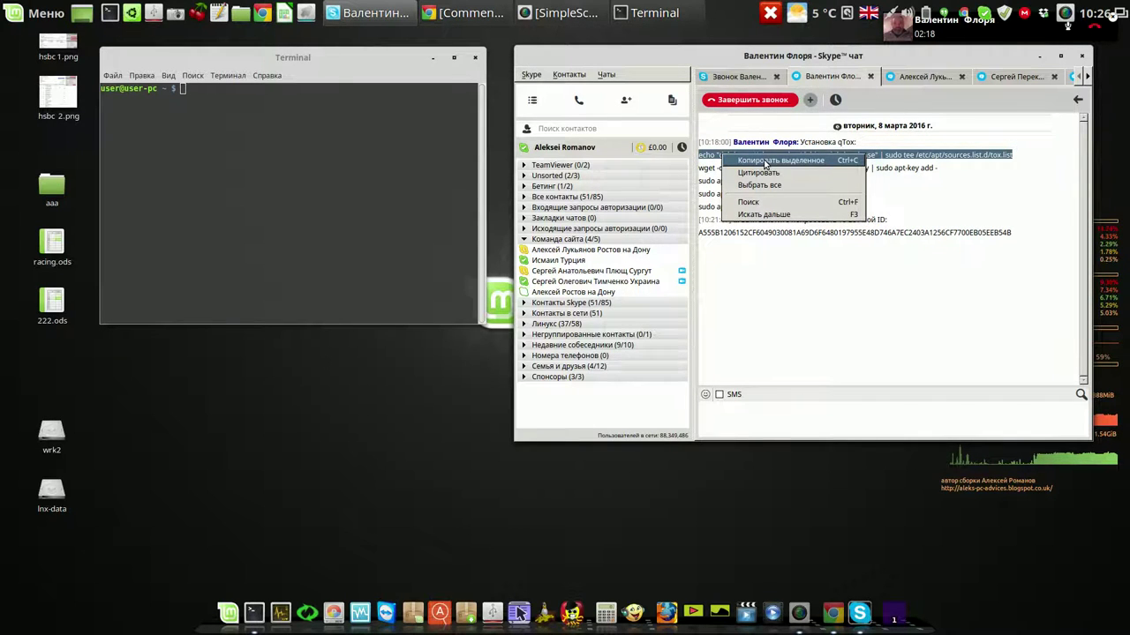
click(764, 162)
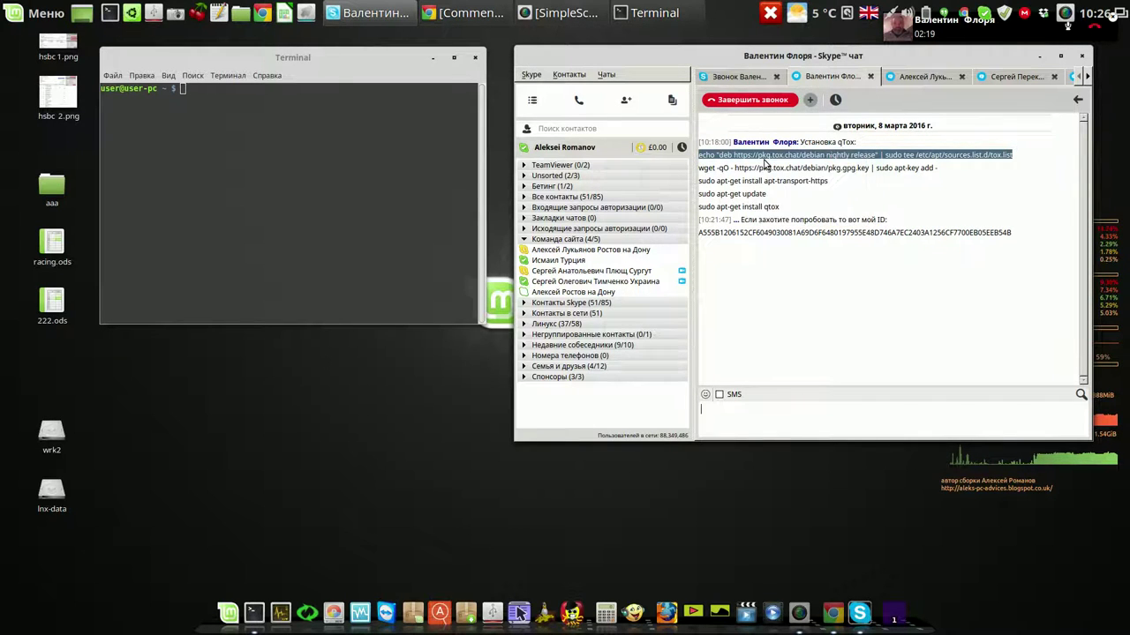
click(332, 137)
right_click(301, 122)
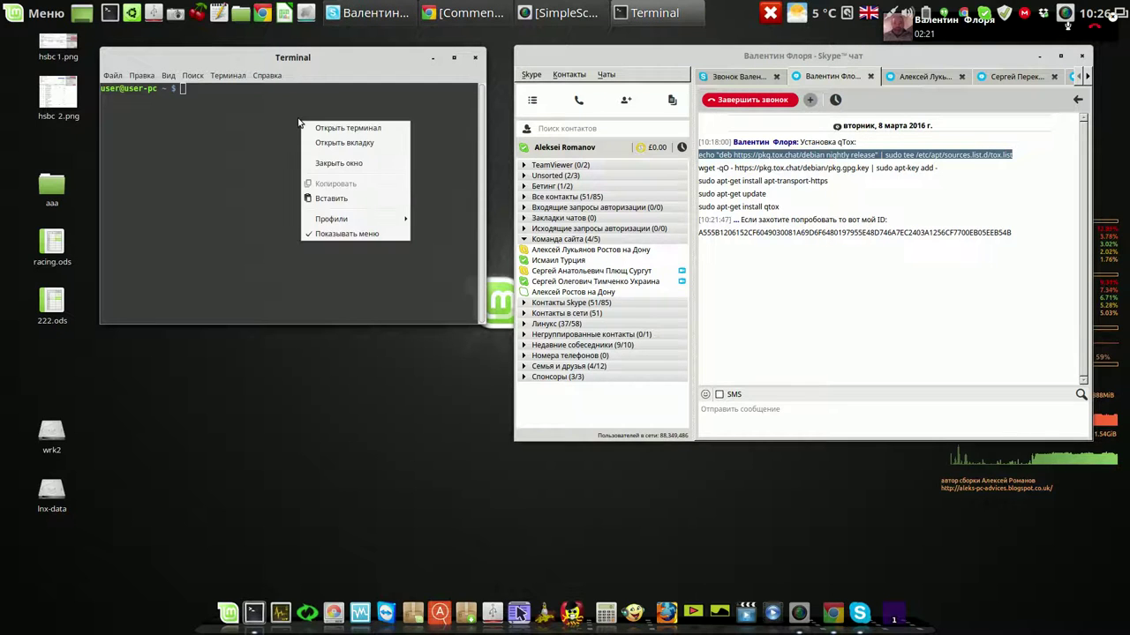
click(332, 198)
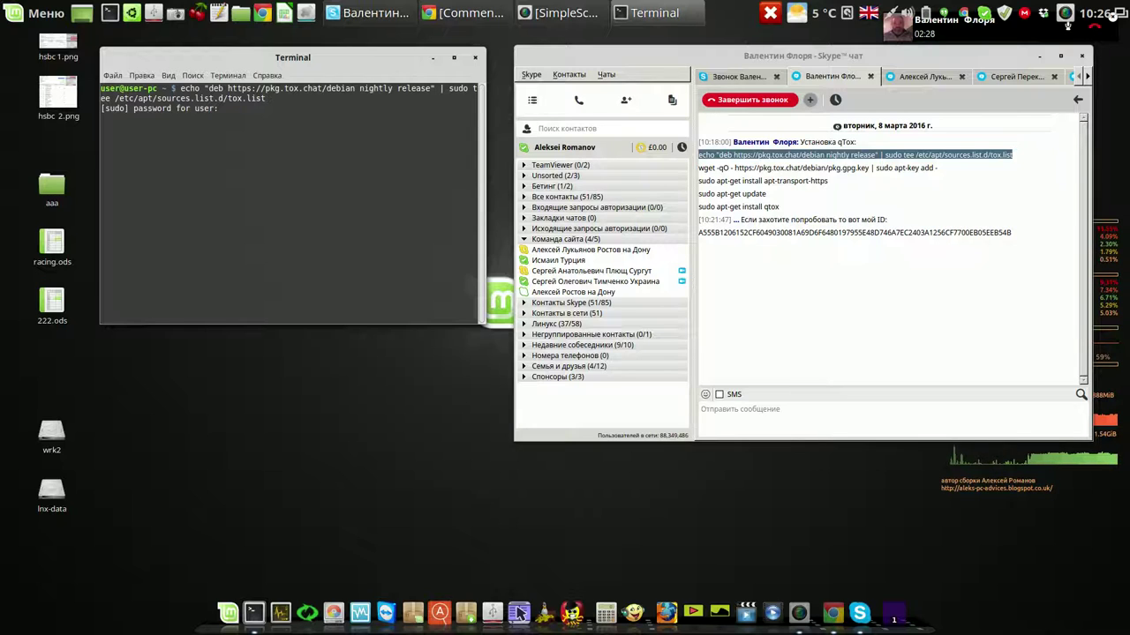
key(Return)
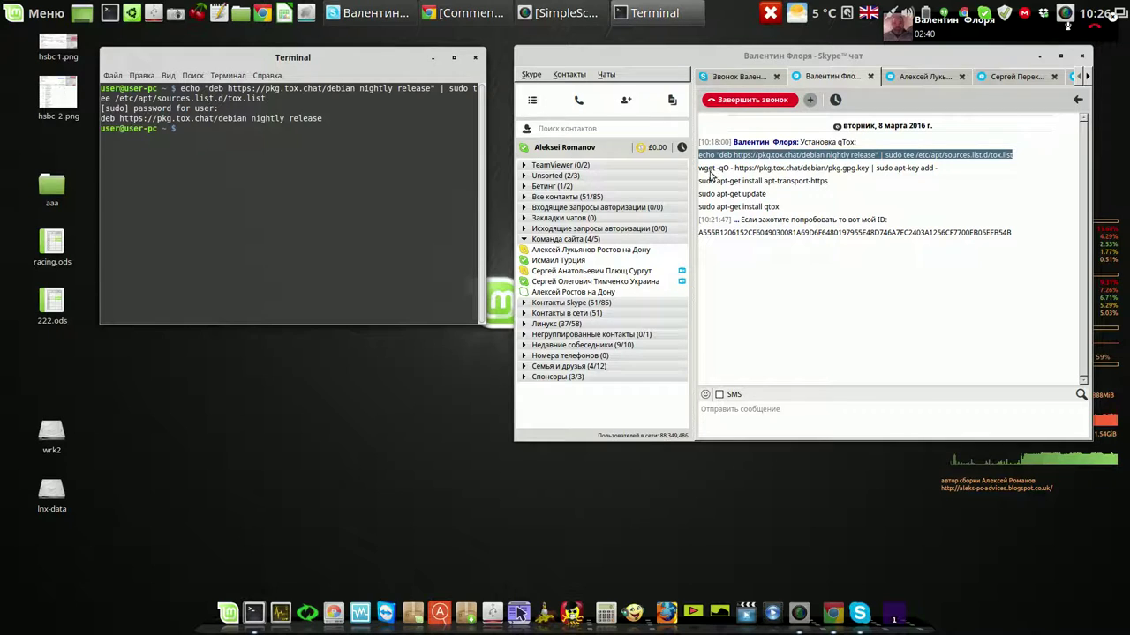
Copy and run the wget signing-key import command in Terminal, which returns OK
drag(701, 170, 941, 175)
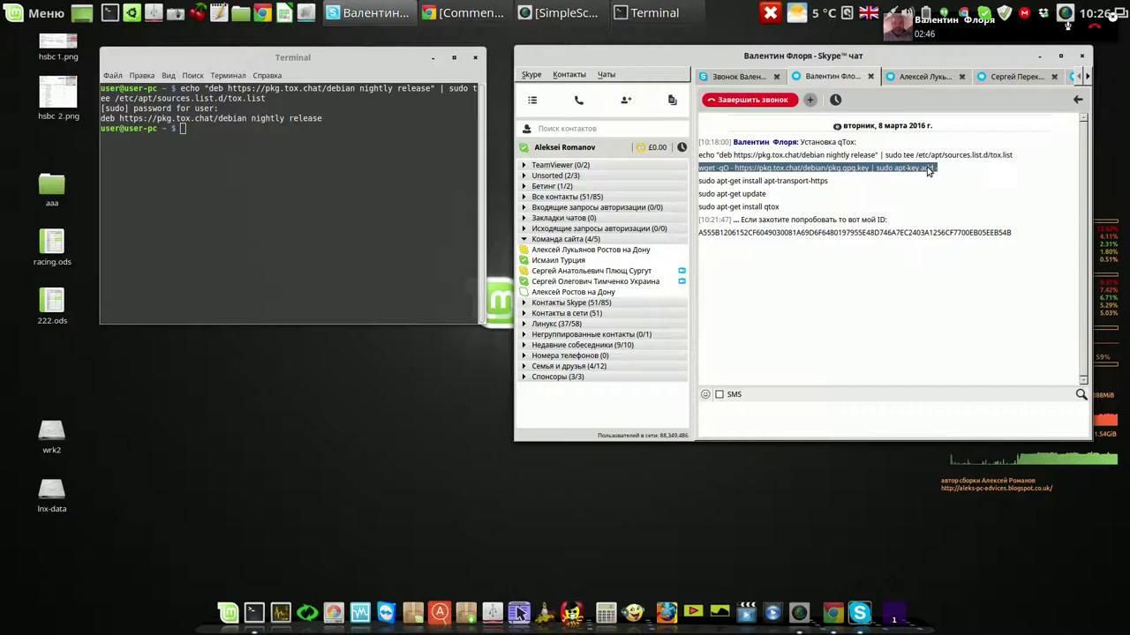
right_click(927, 171)
click(963, 175)
right_click(327, 151)
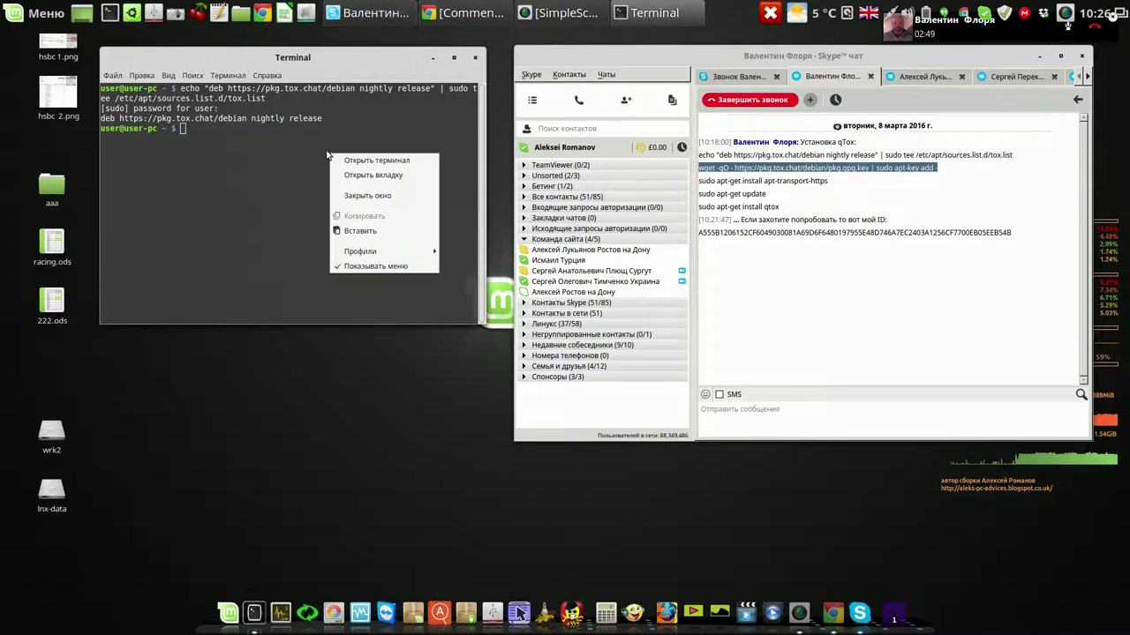
click(369, 230)
key(Return)
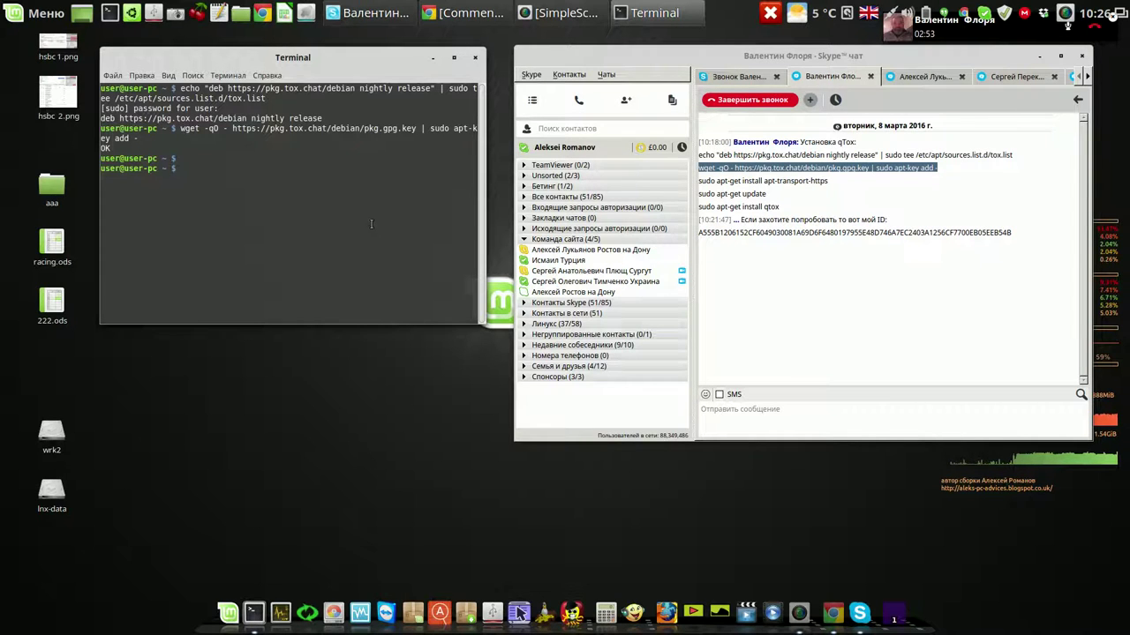
click(830, 183)
drag(830, 182, 702, 185)
Paste and run the apt-transport-https install command, which reports it is already the newest version
right_click(715, 185)
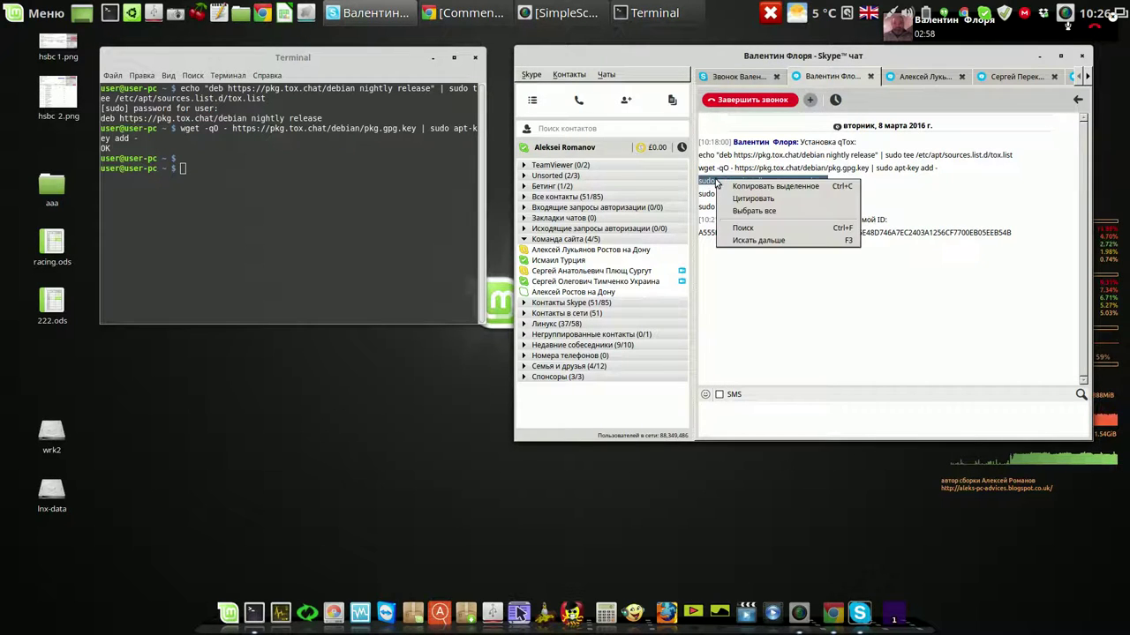
click(738, 188)
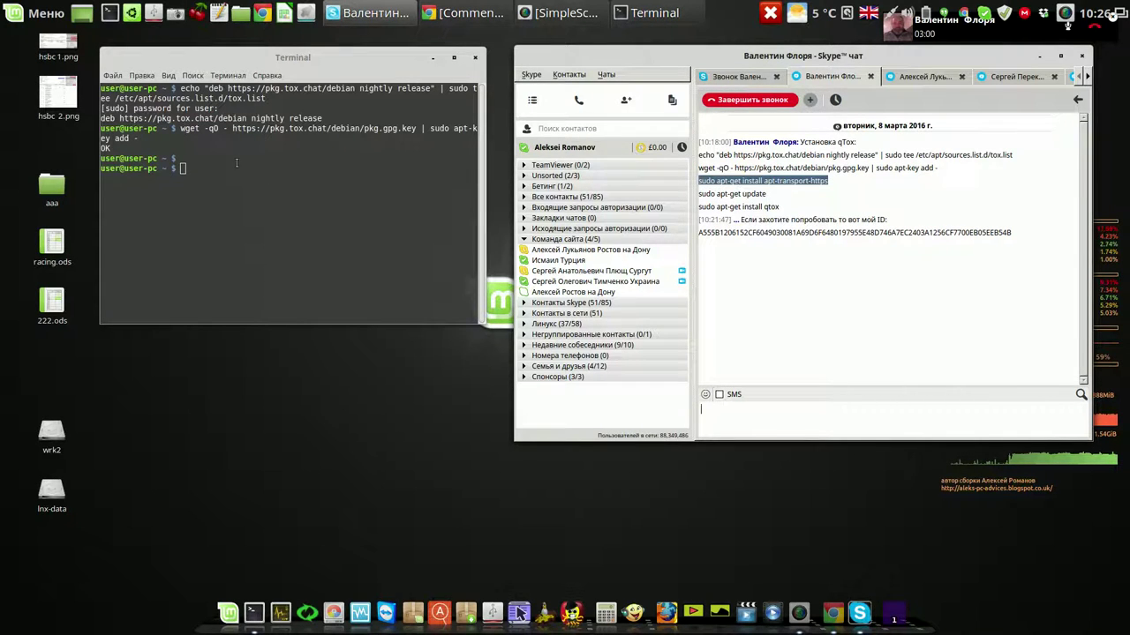
right_click(216, 168)
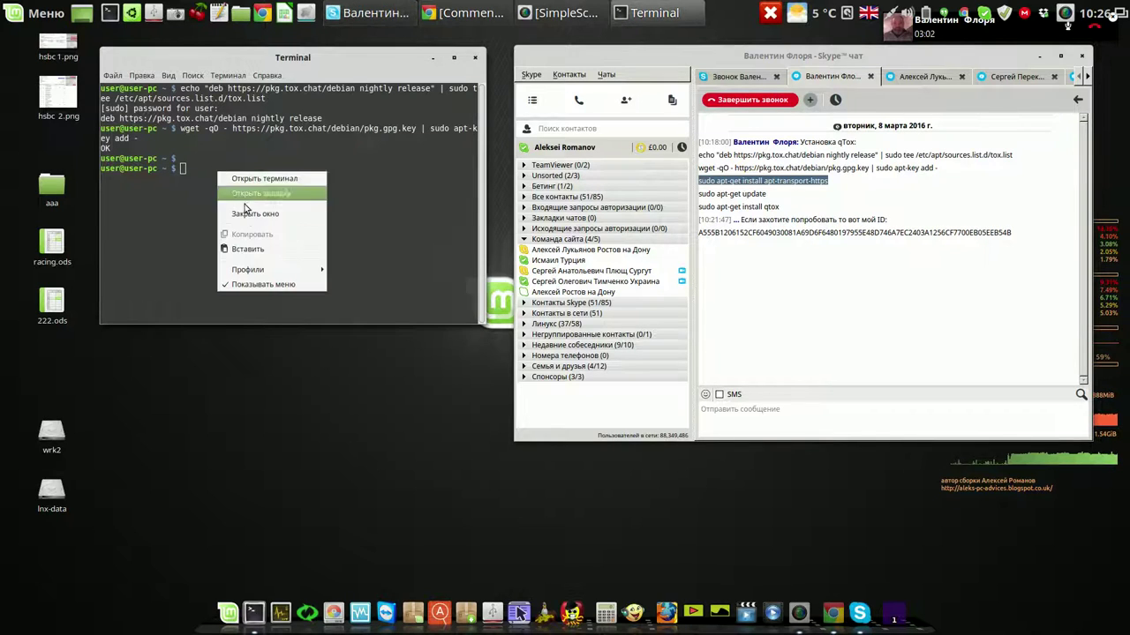
click(249, 250)
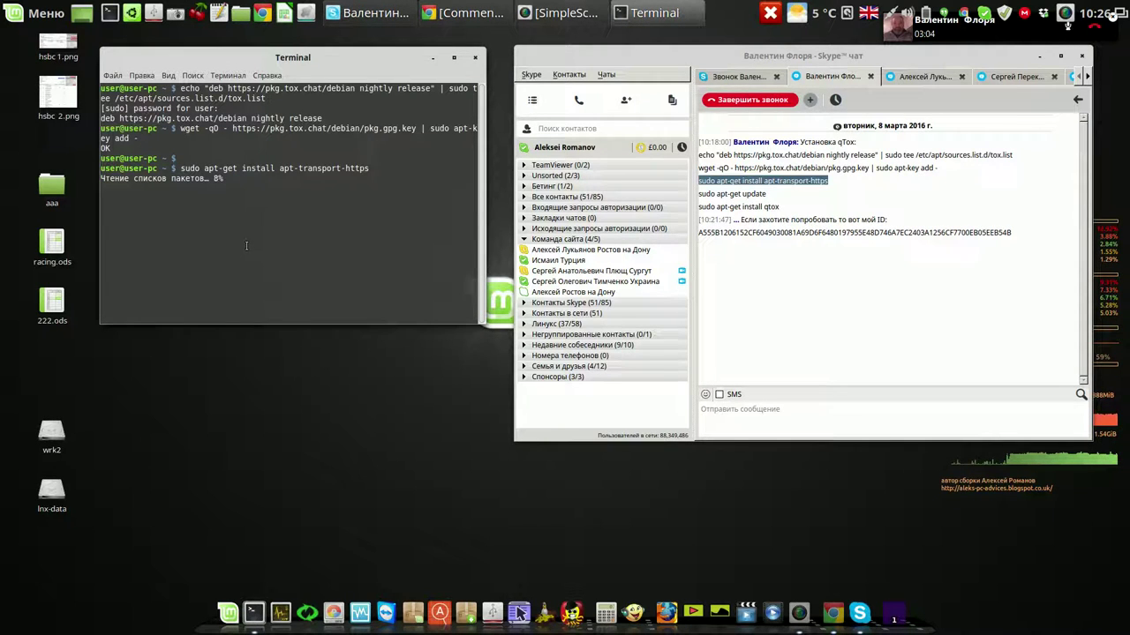
Run 'sudo apt-get update' from the chat, then copy the 'sudo apt-get install qtox' line
click(765, 196)
drag(765, 196, 699, 196)
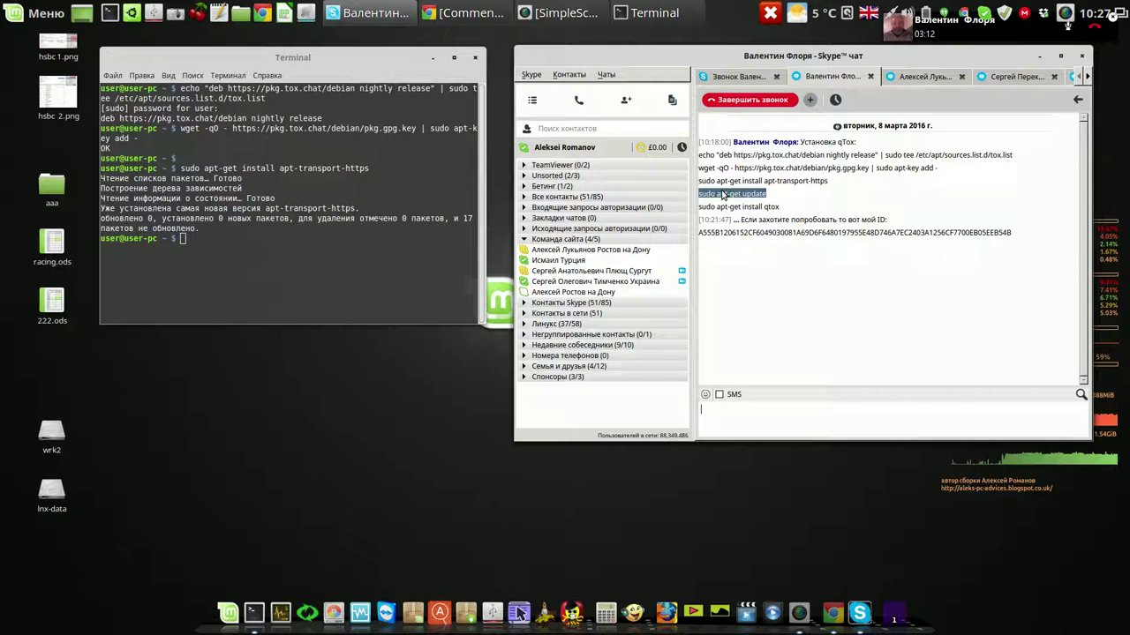
right_click(723, 194)
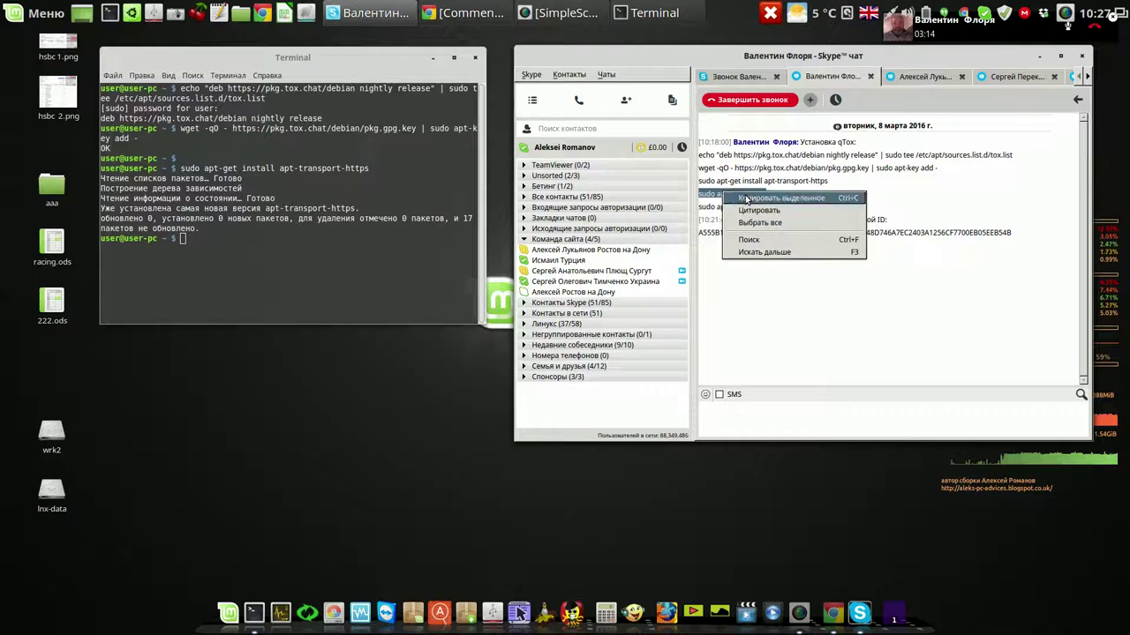
click(741, 196)
click(196, 239)
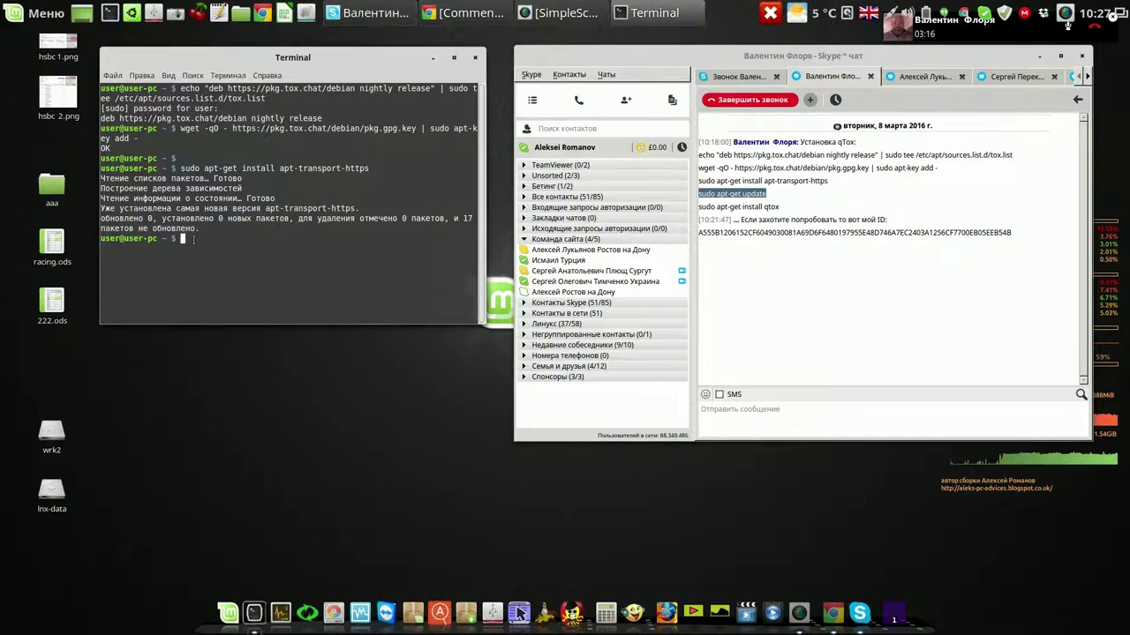
right_click(195, 240)
click(226, 320)
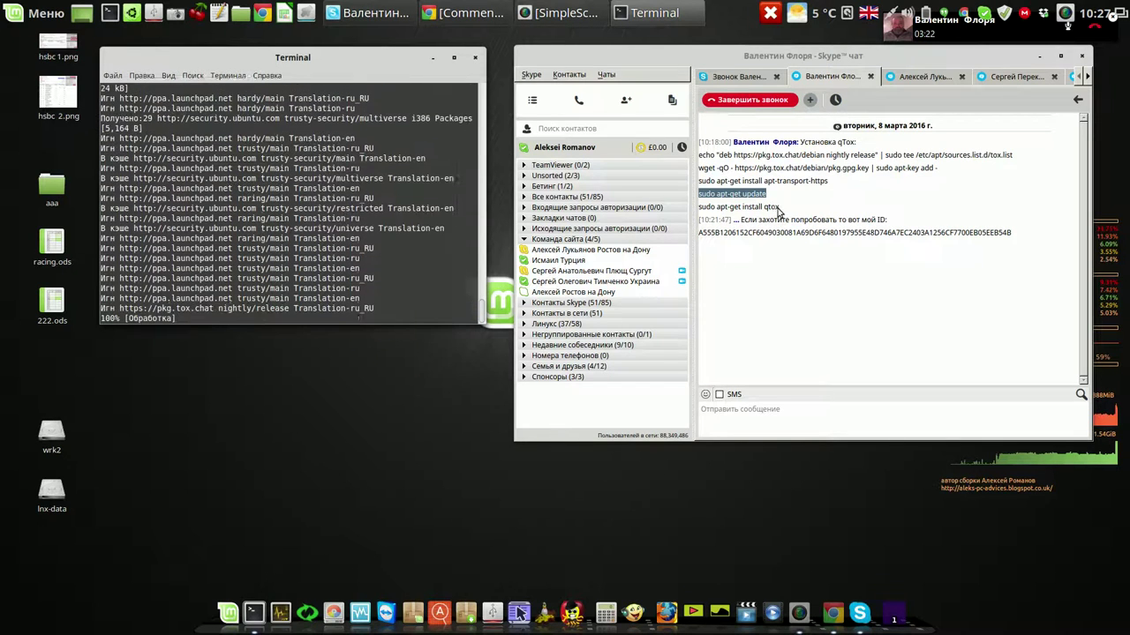
drag(778, 208, 697, 211)
right_click(722, 210)
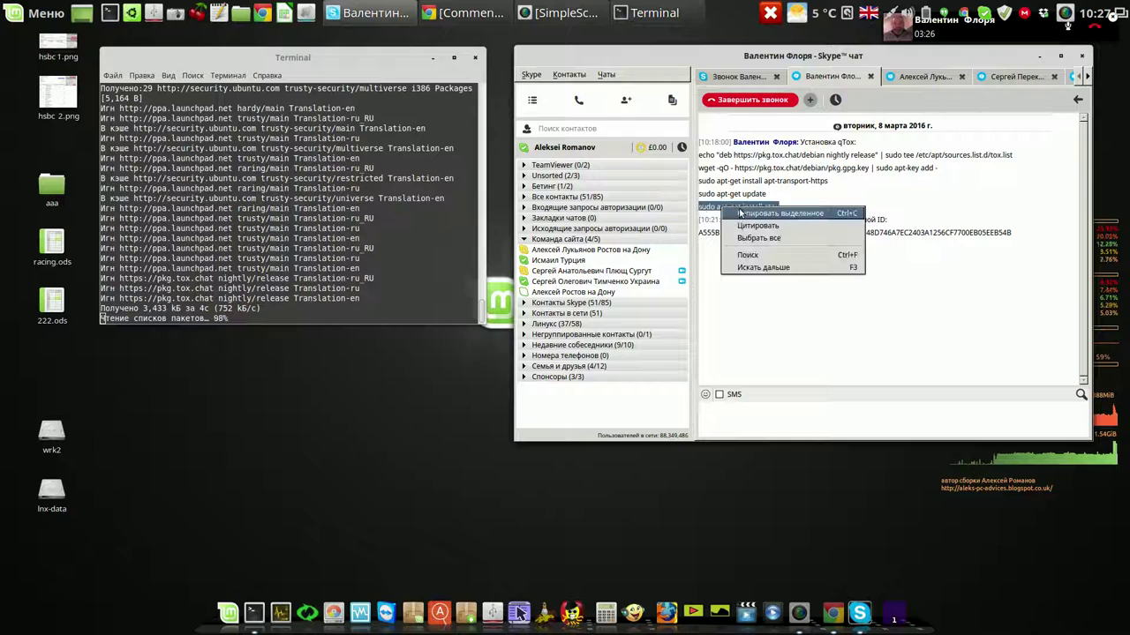
click(767, 214)
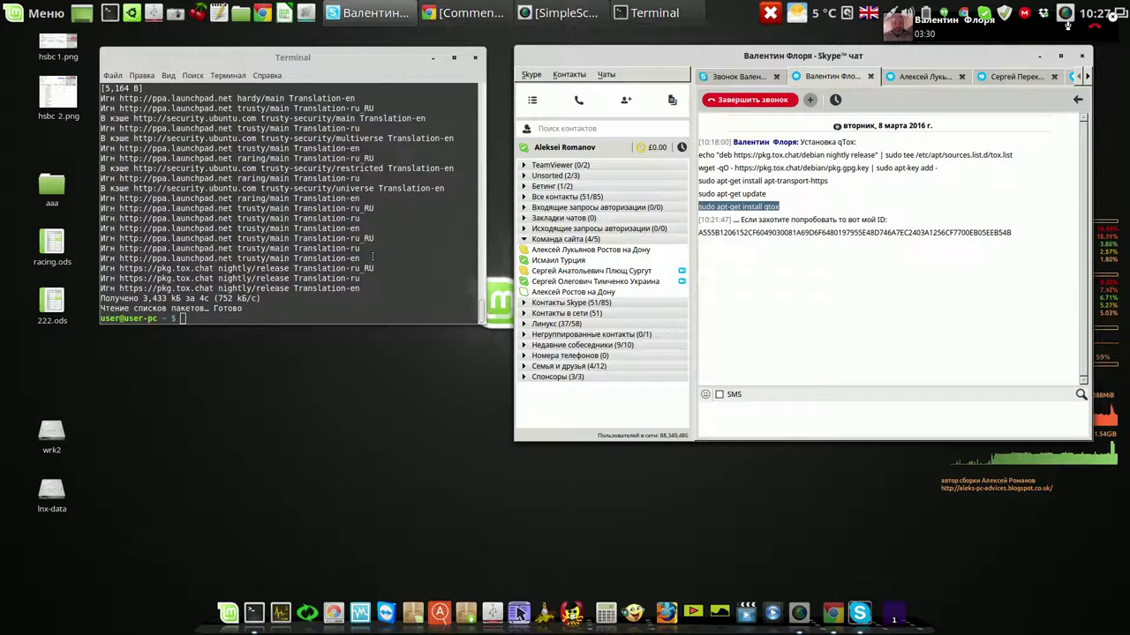
Run 'sudo apt-get install qtox' and confirm installing libsqlcipher0 and qtox (12.9 MB)
right_click(207, 321)
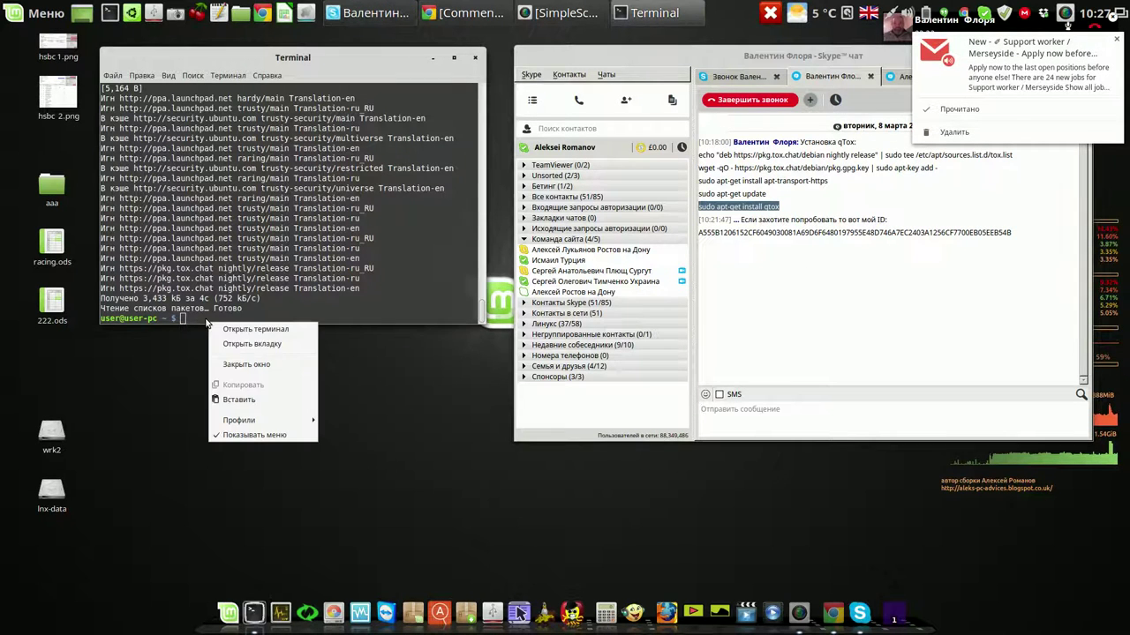
click(237, 399)
key(Return)
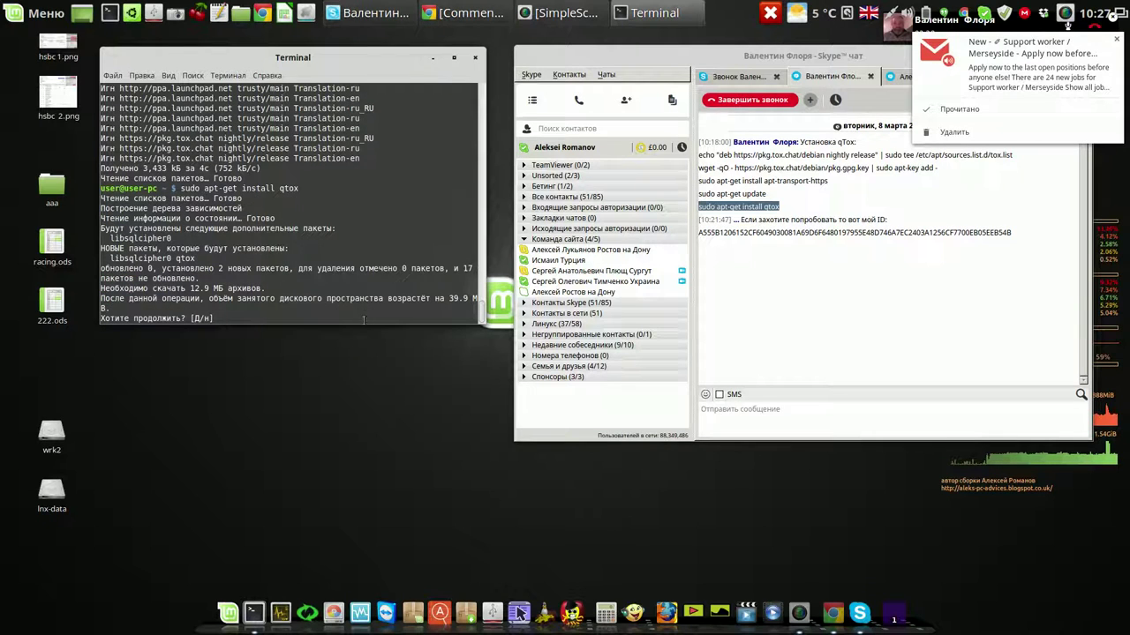
key(Return)
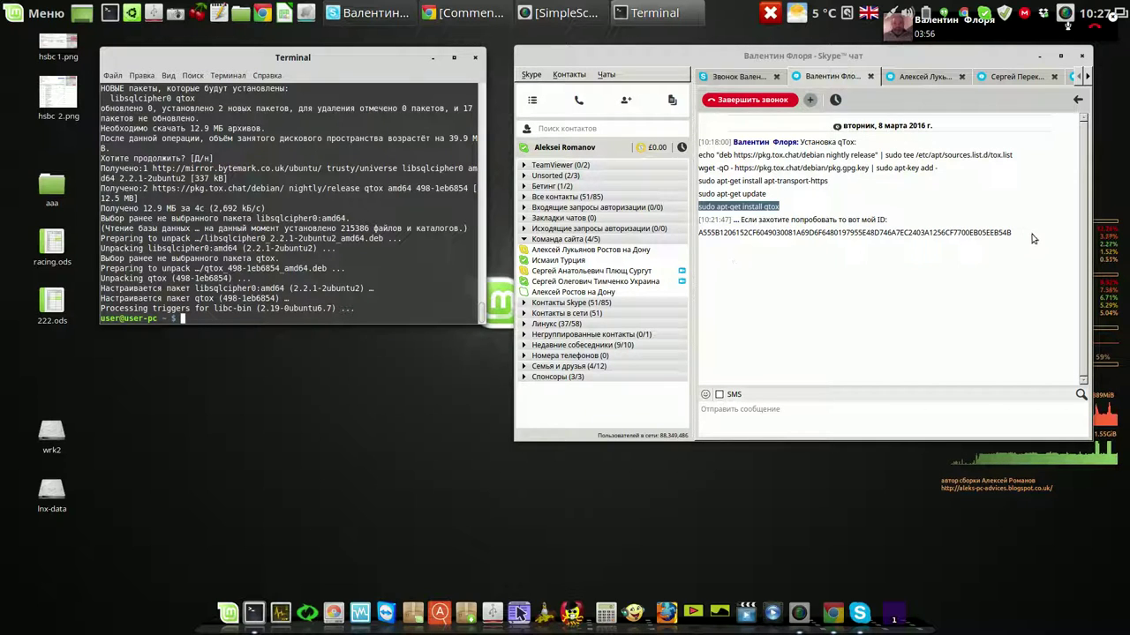
Copy the Tox ID from the Skype chat, then type the qtox launch command in Terminal
click(1004, 236)
drag(1004, 236, 696, 240)
right_click(727, 238)
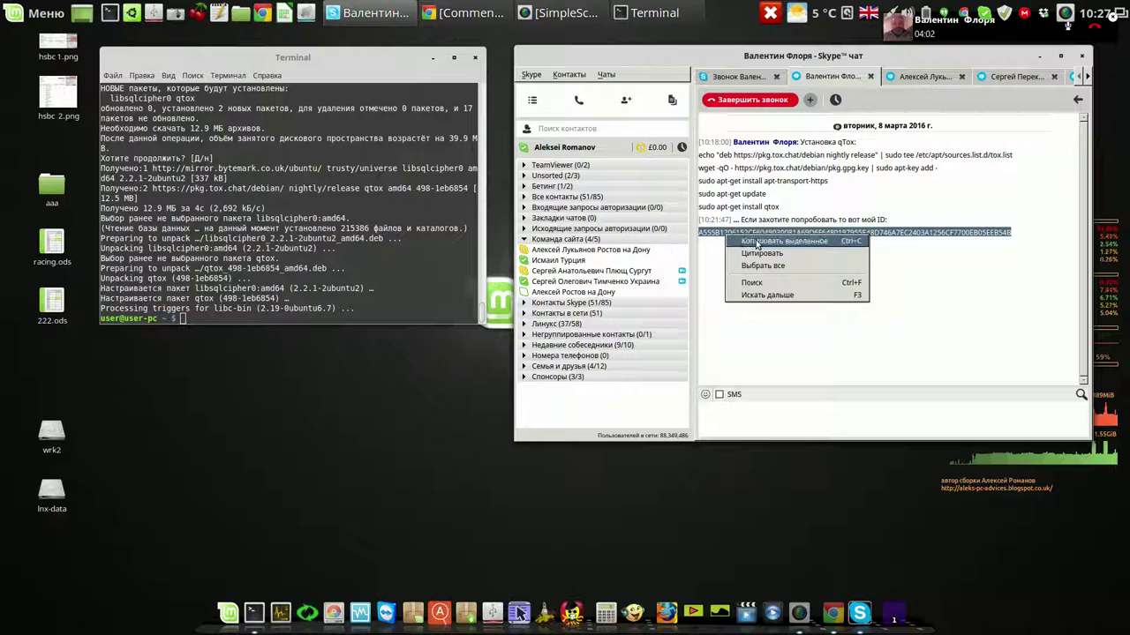
click(756, 241)
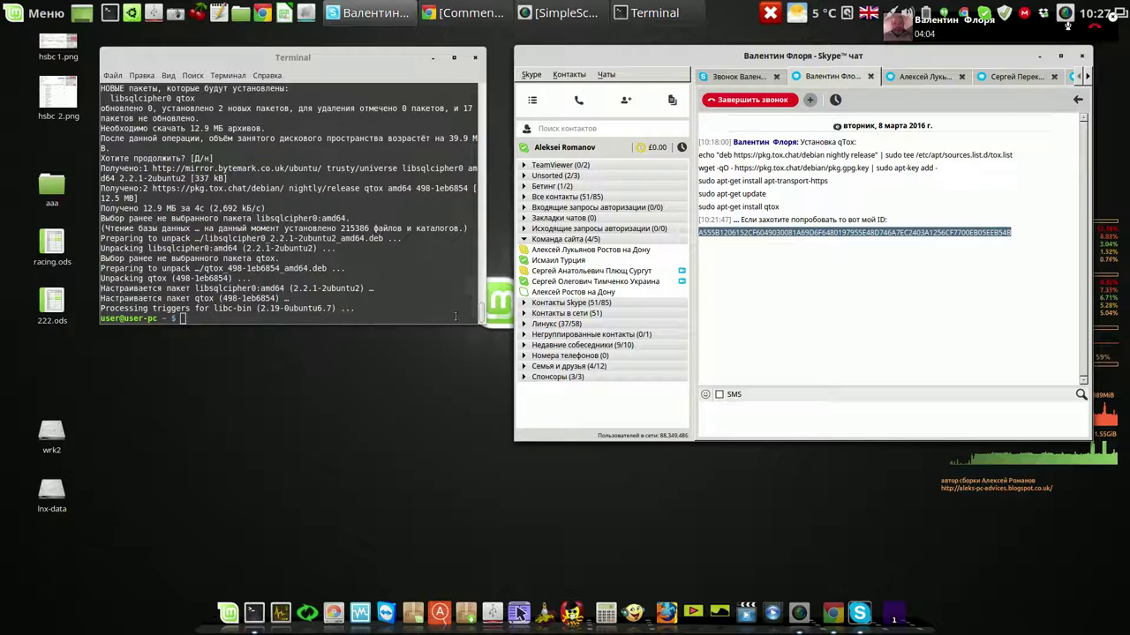
click(365, 320)
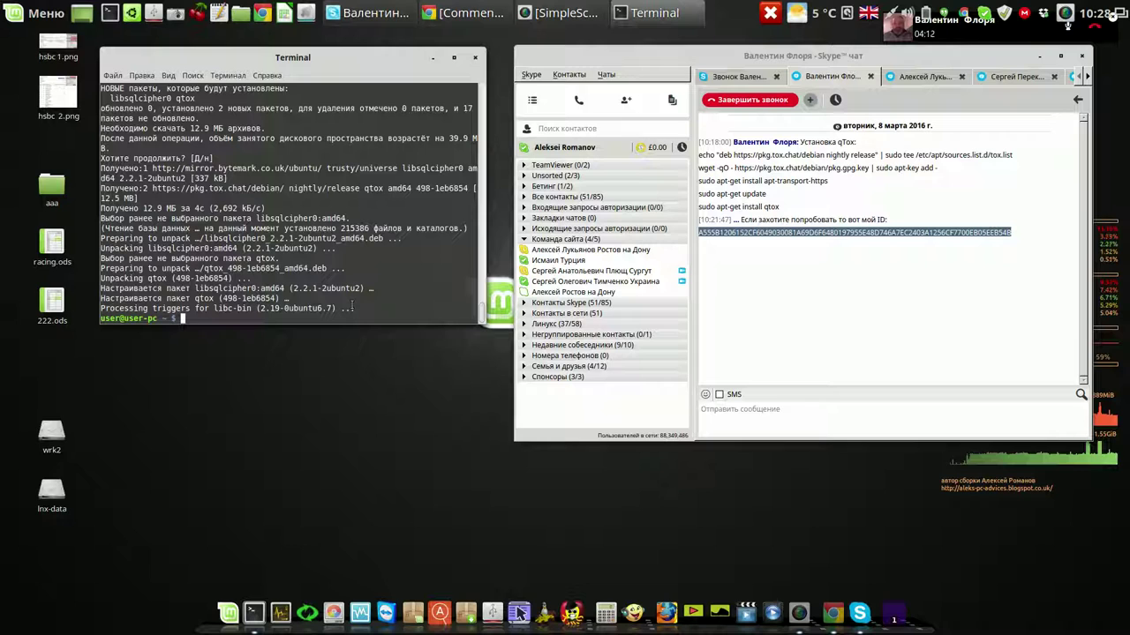
text(to)
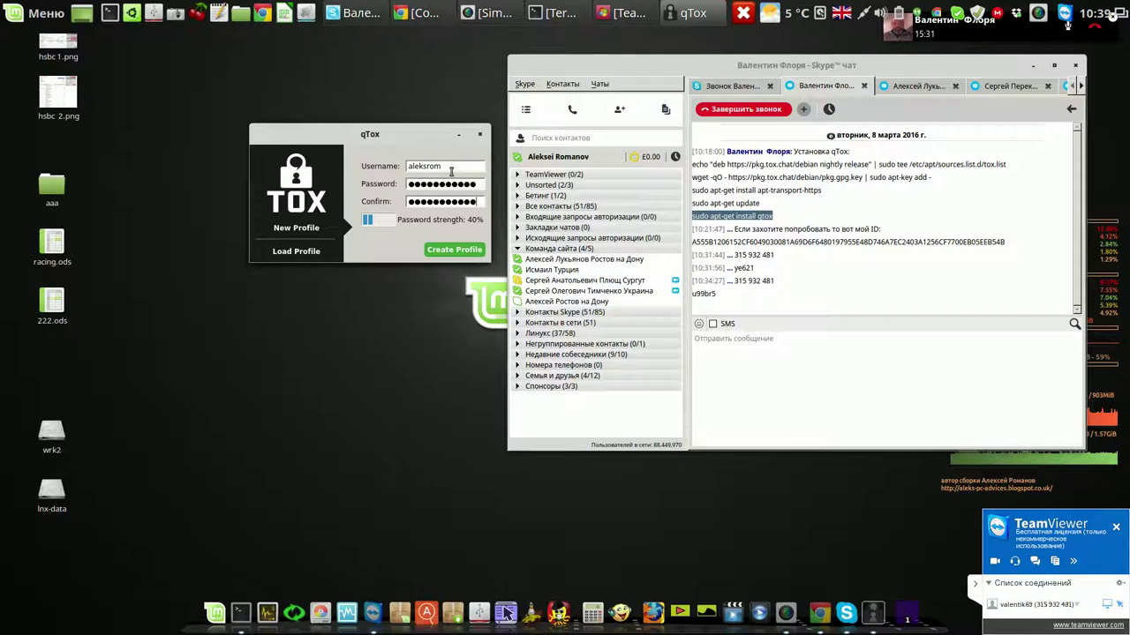
Create the qTox profile, move its window to the upper left, and focus the Tox ID field
click(455, 250)
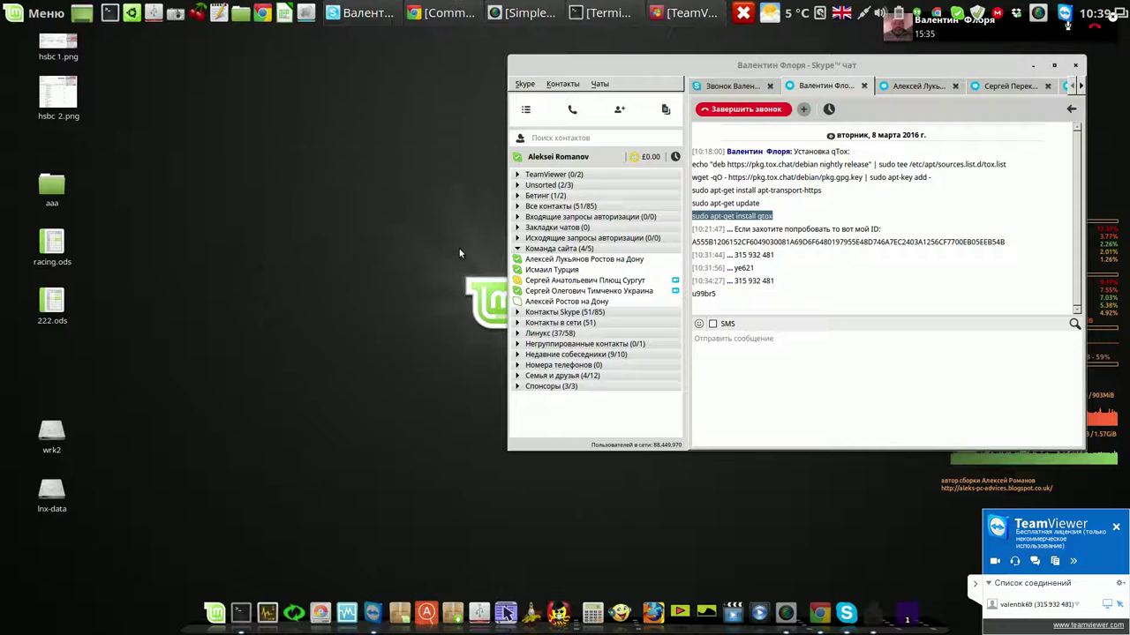
drag(603, 189, 410, 102)
click(445, 163)
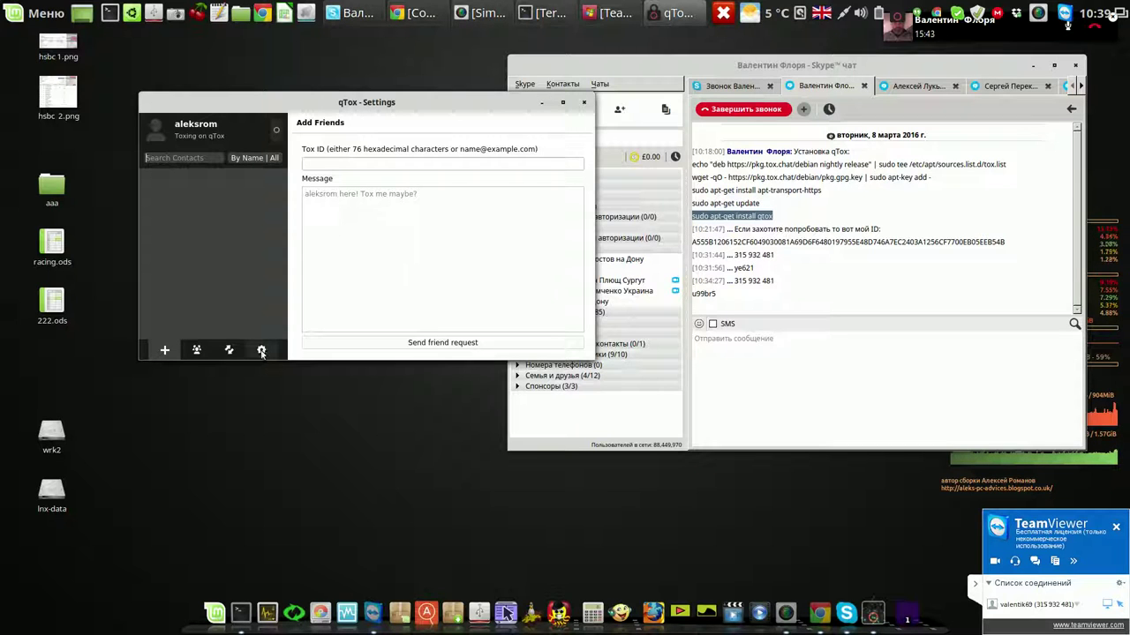
Set the qTox interface language to Русский in settings, then open the Профиль page
click(261, 350)
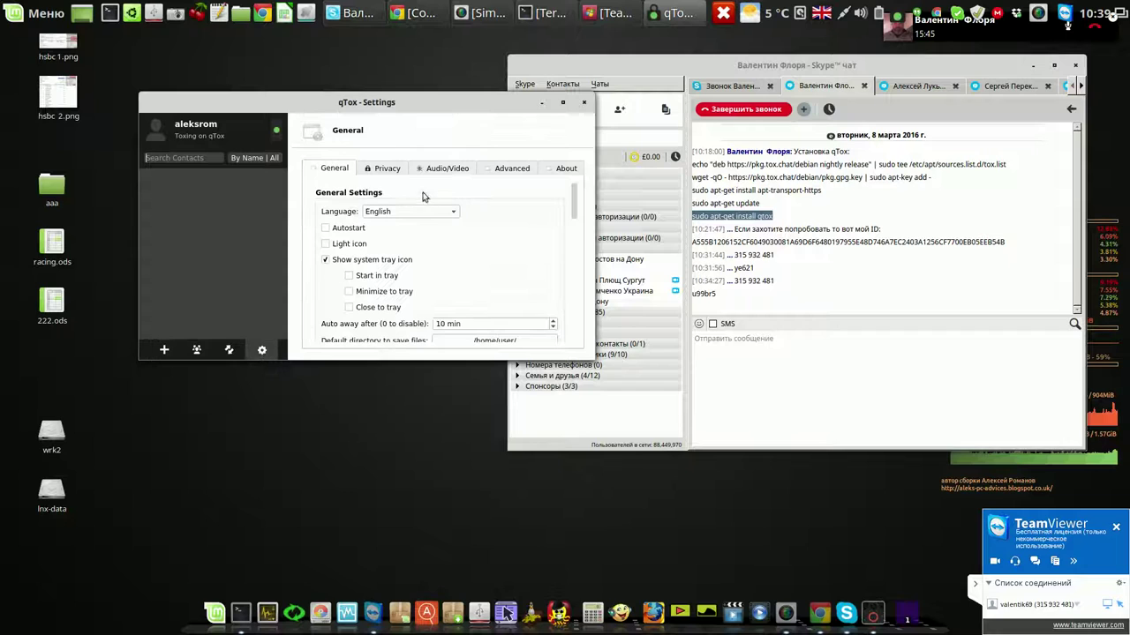
click(451, 213)
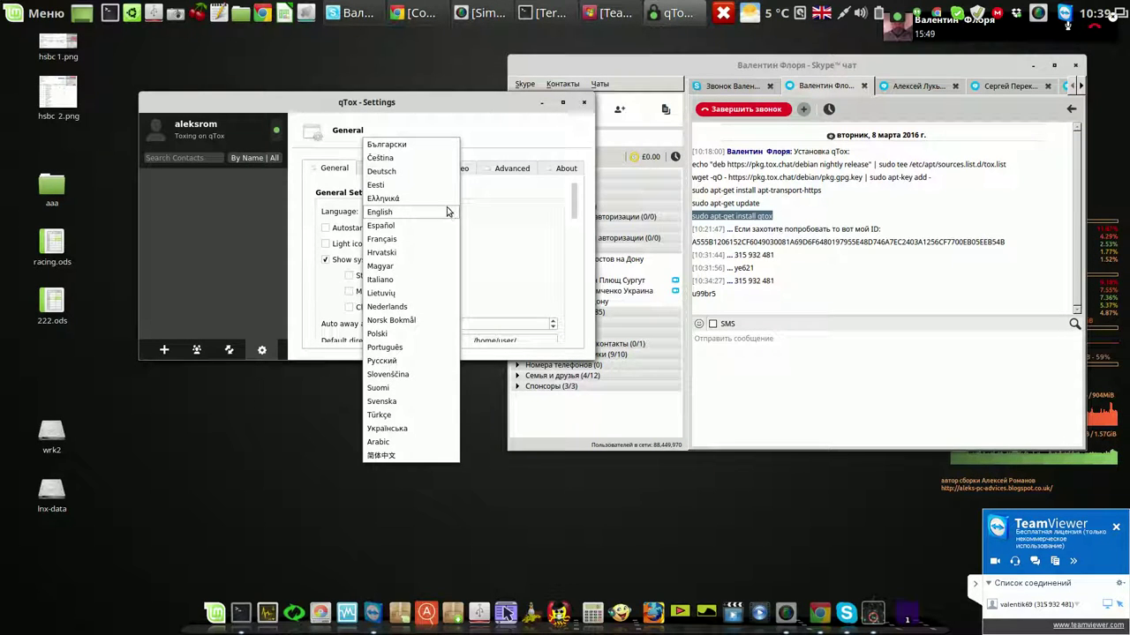
click(394, 361)
drag(496, 104, 443, 65)
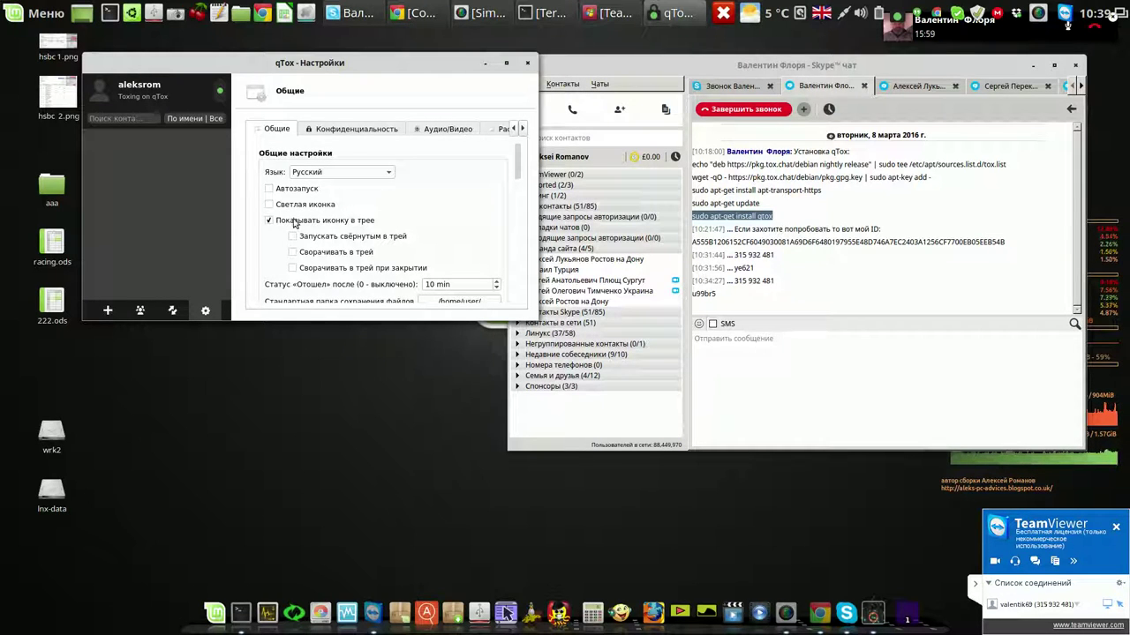
click(269, 189)
drag(519, 166, 519, 180)
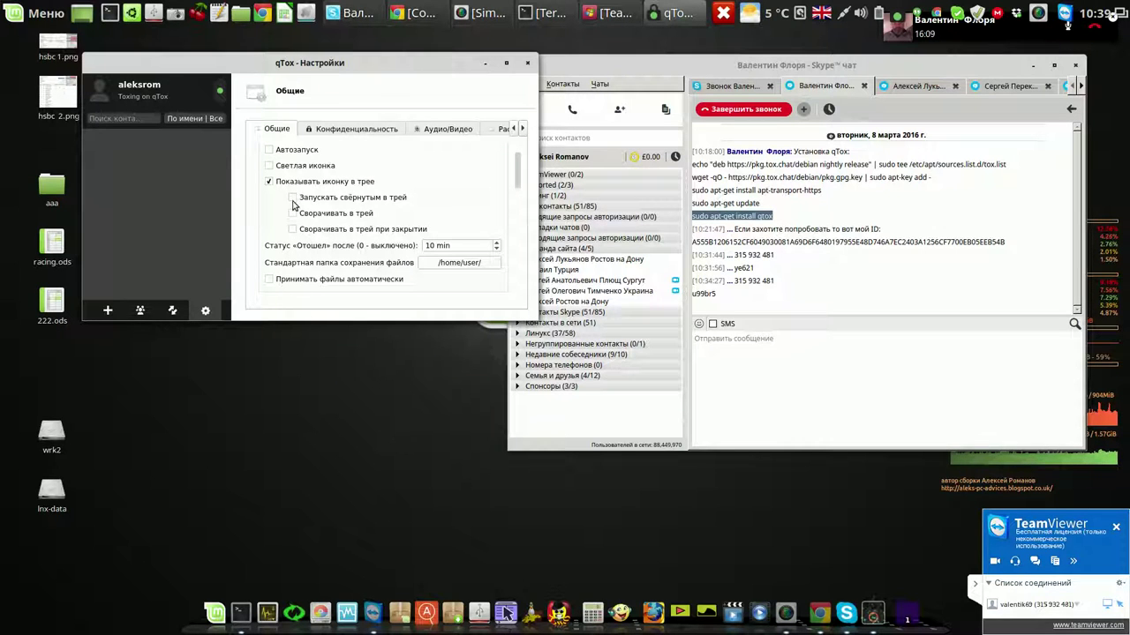
click(139, 89)
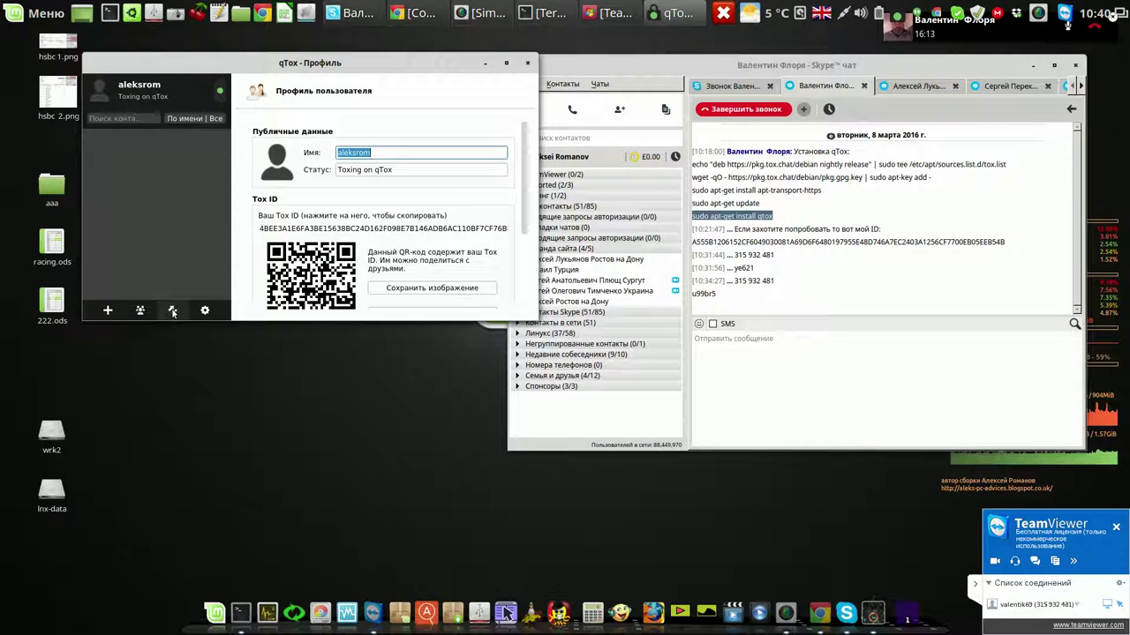
Copy the contact's Tox ID from the Skype chat again and return to qTox to add the friend
click(157, 100)
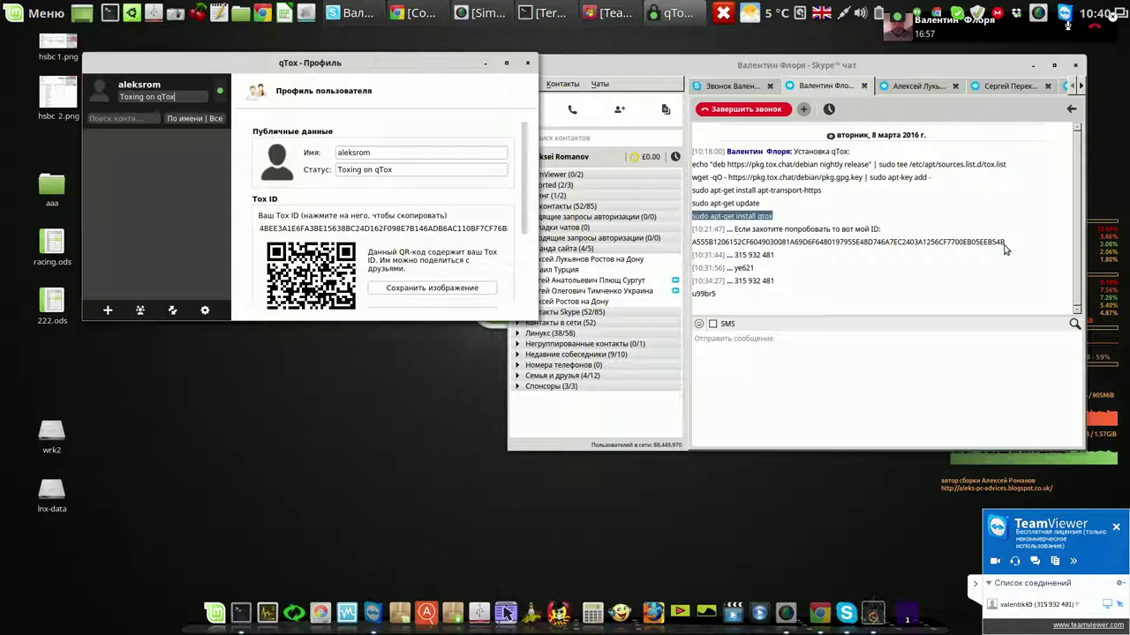
drag(1004, 244, 690, 246)
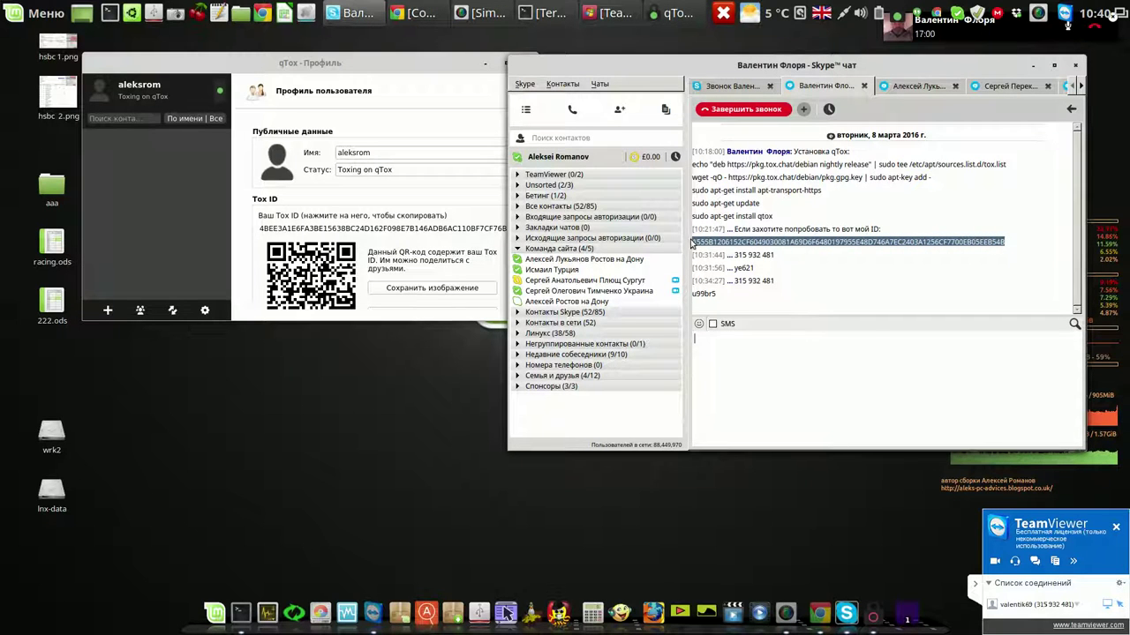
right_click(803, 247)
click(839, 254)
click(173, 310)
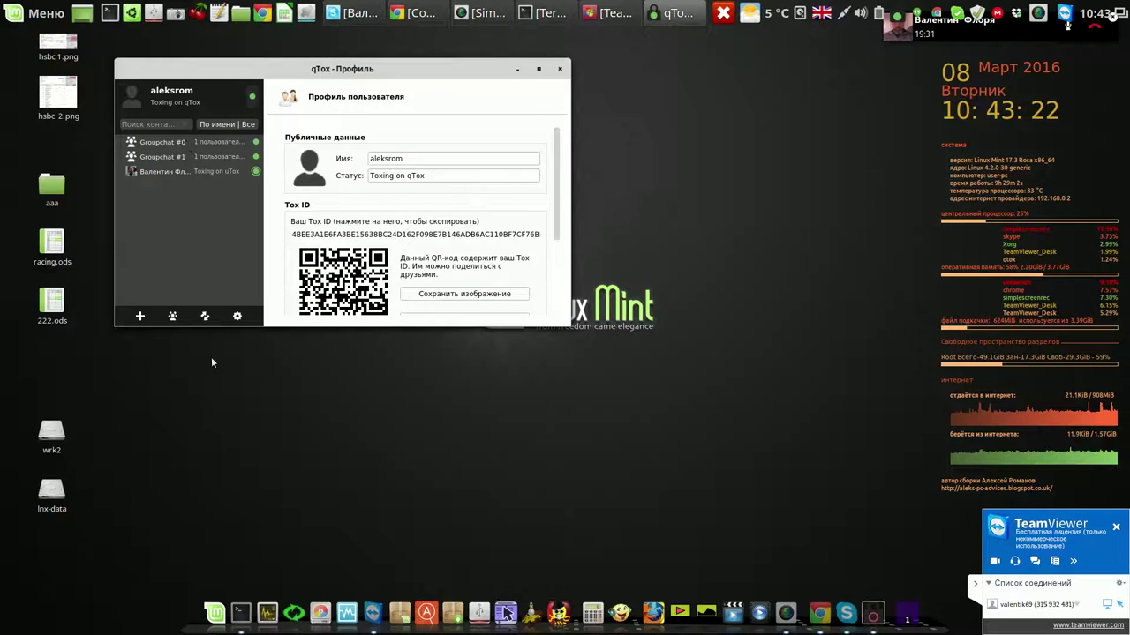
Open the conversation with the newly added friend from the qTox contact list
click(192, 172)
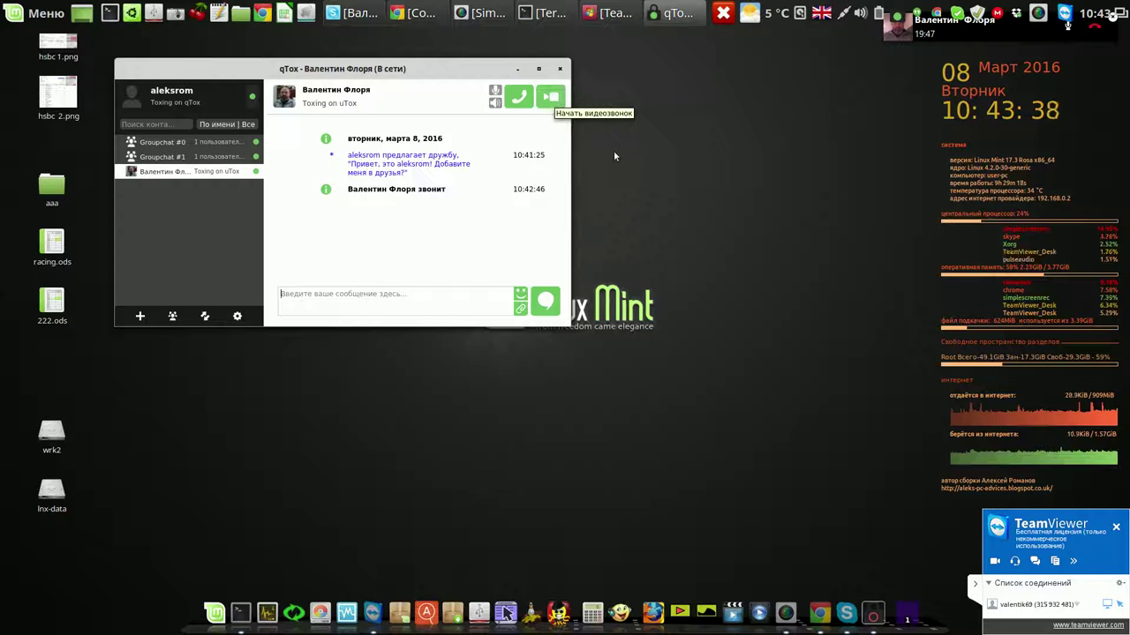
In Audio/Video settings, select the USB2.0 Camera at 640x480, 30 fps
click(238, 317)
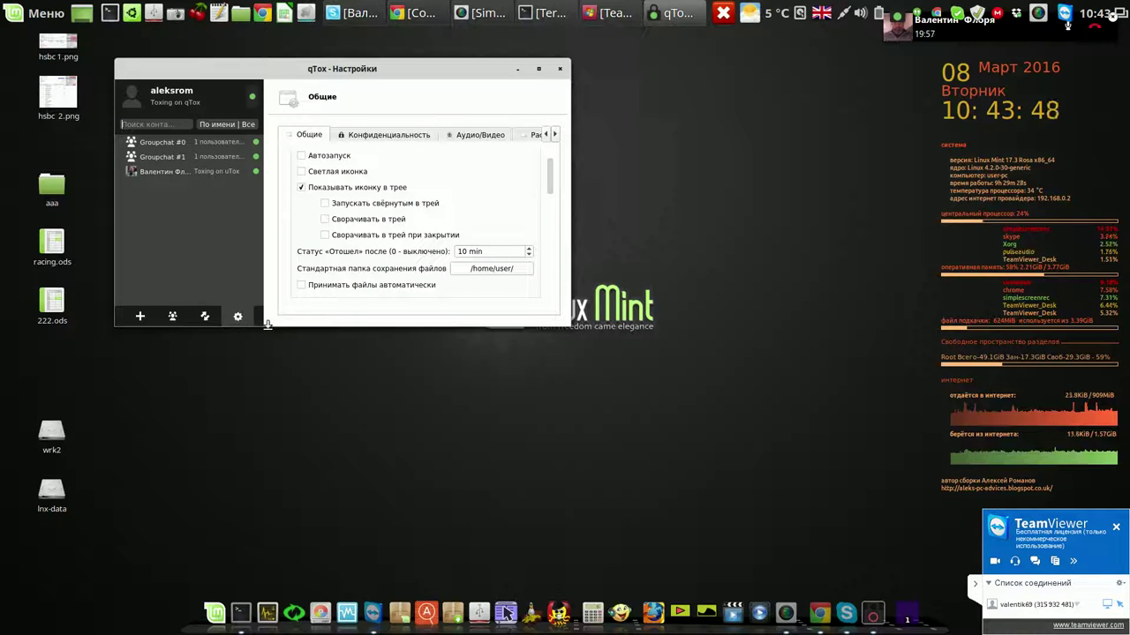
click(486, 136)
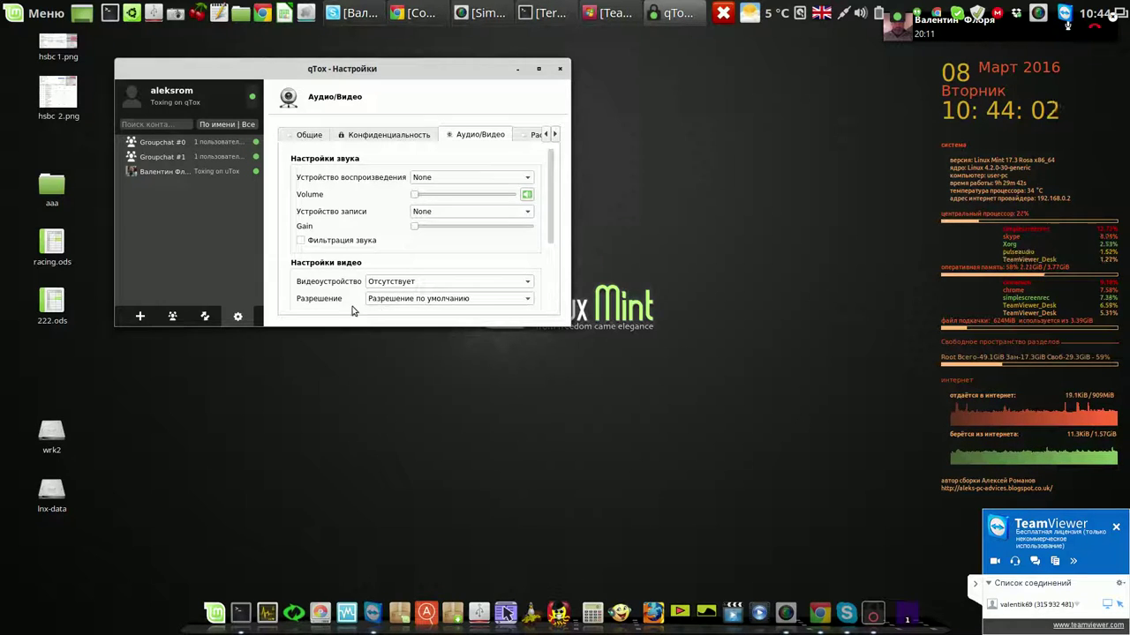
click(527, 282)
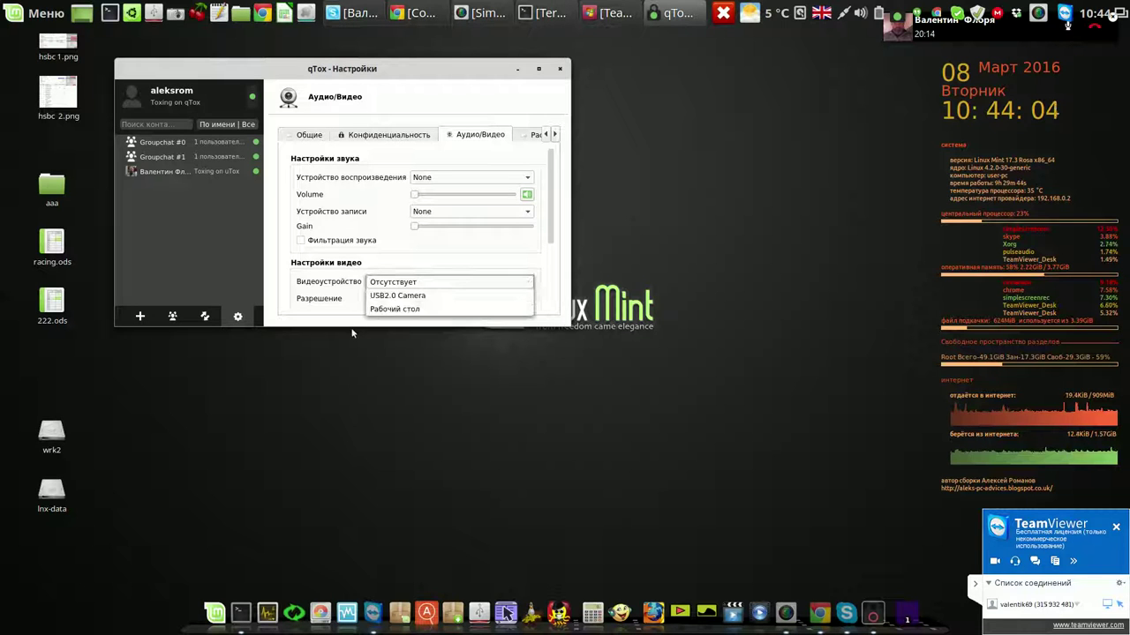
click(391, 295)
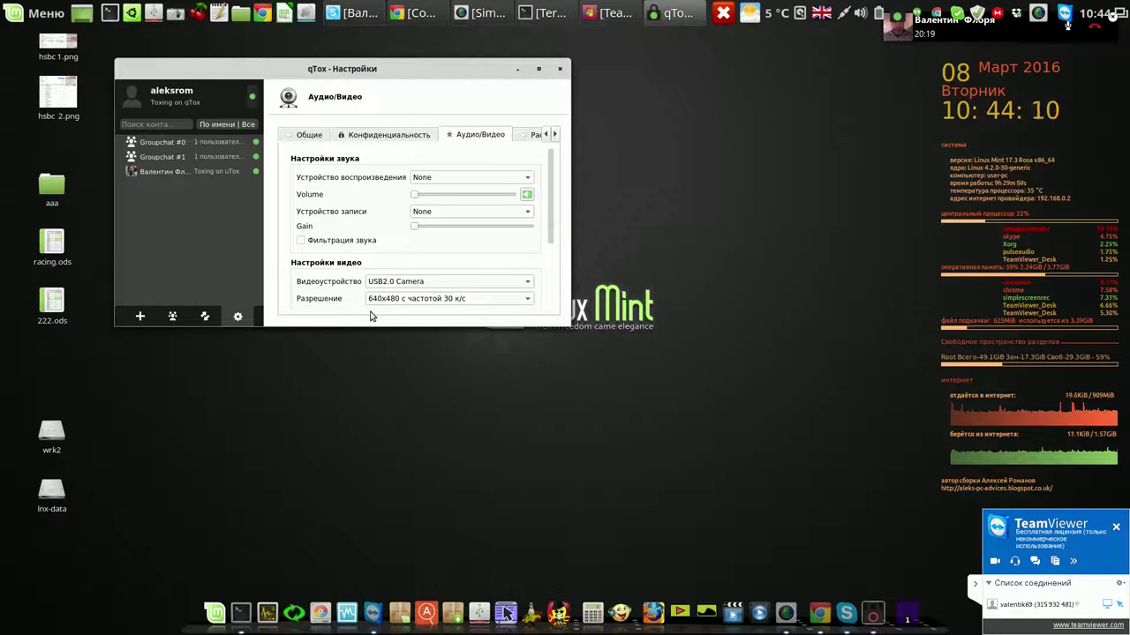
click(528, 302)
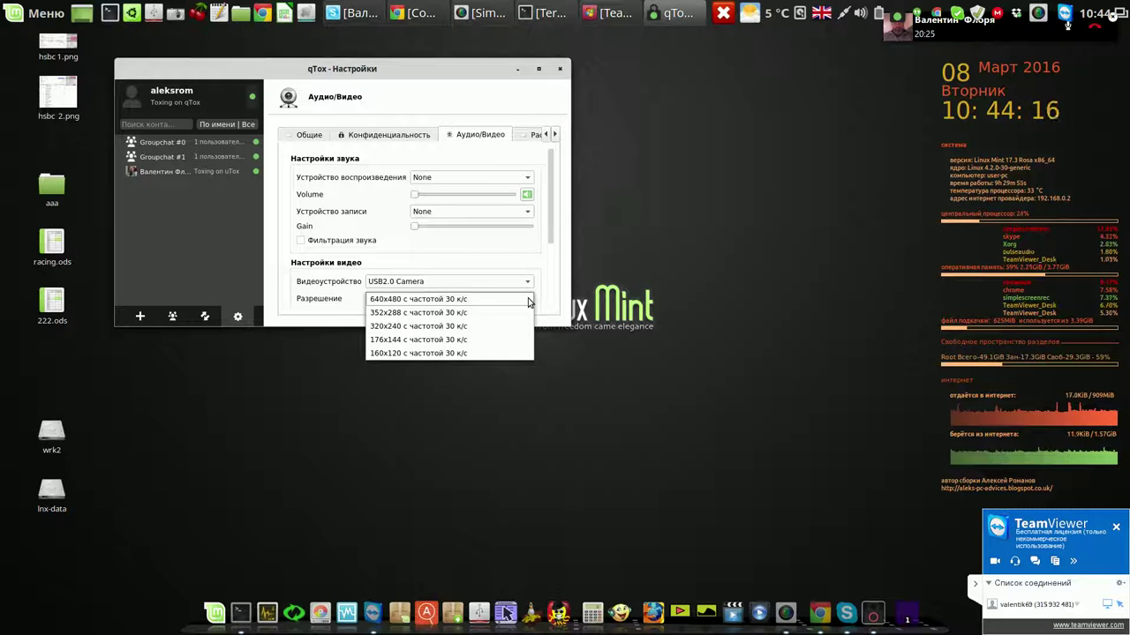
click(441, 299)
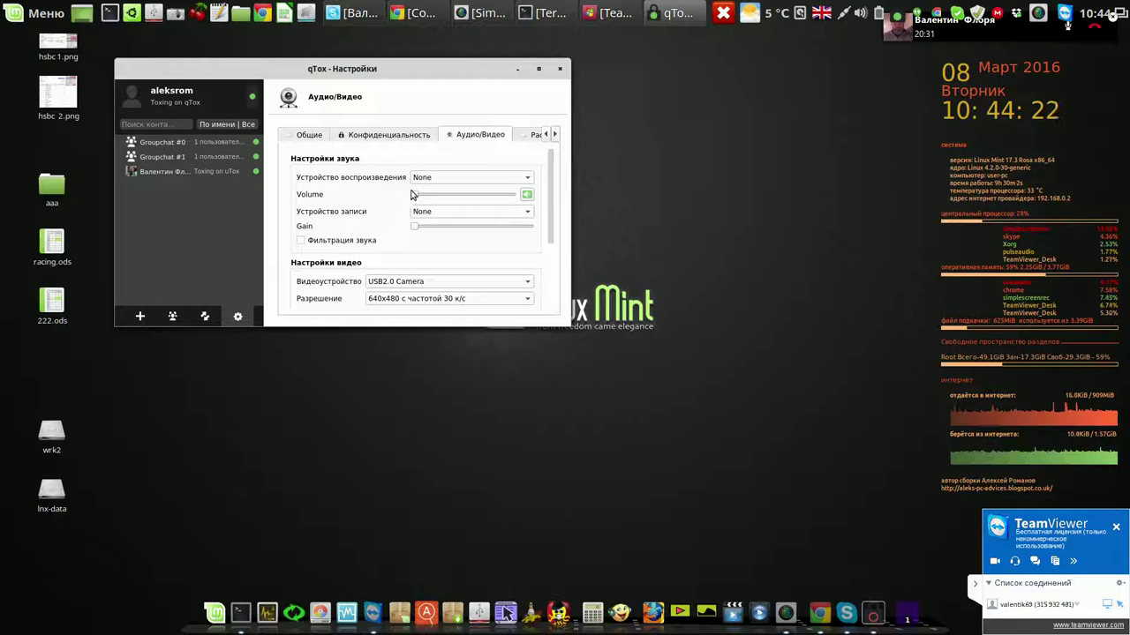
Set playback and recording devices to Встроенное аудио Аналоговое стерео
click(528, 178)
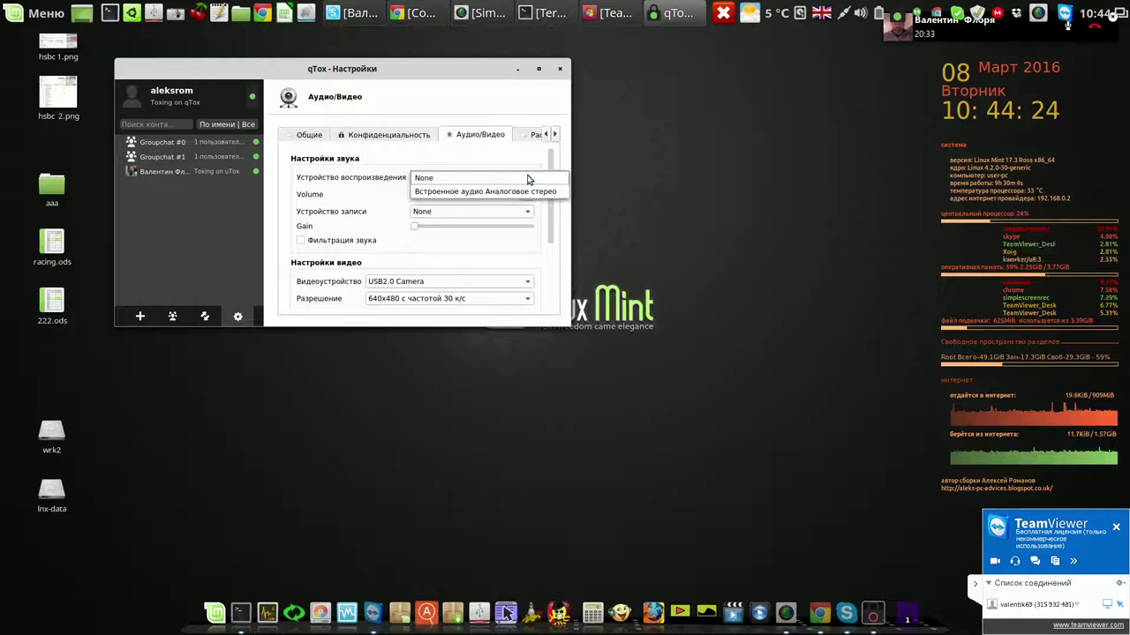
click(513, 194)
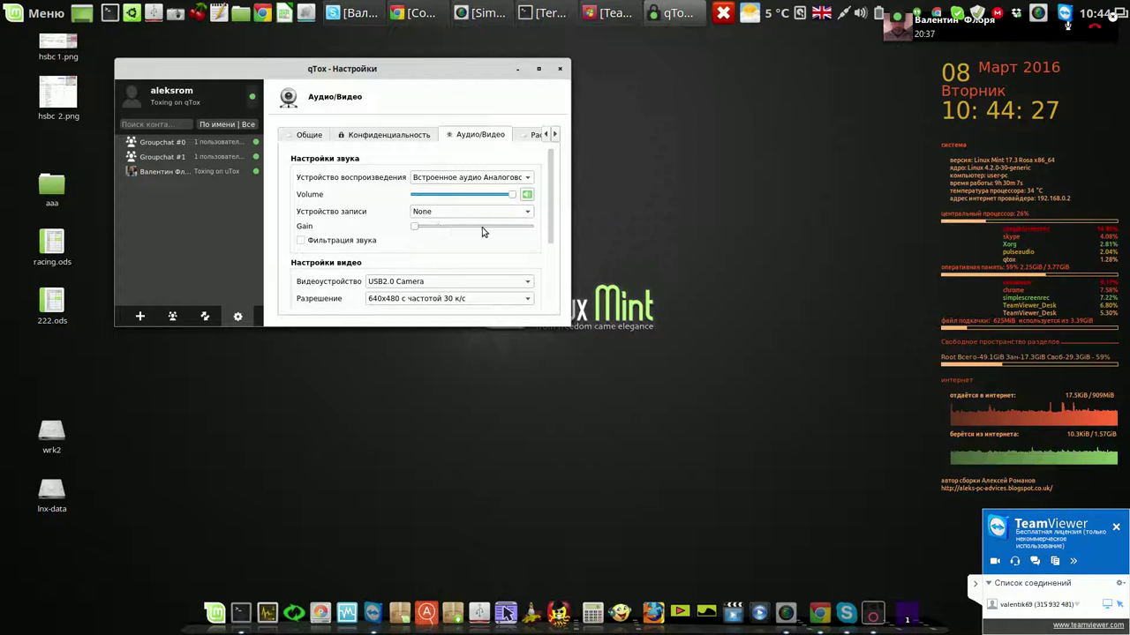
click(527, 212)
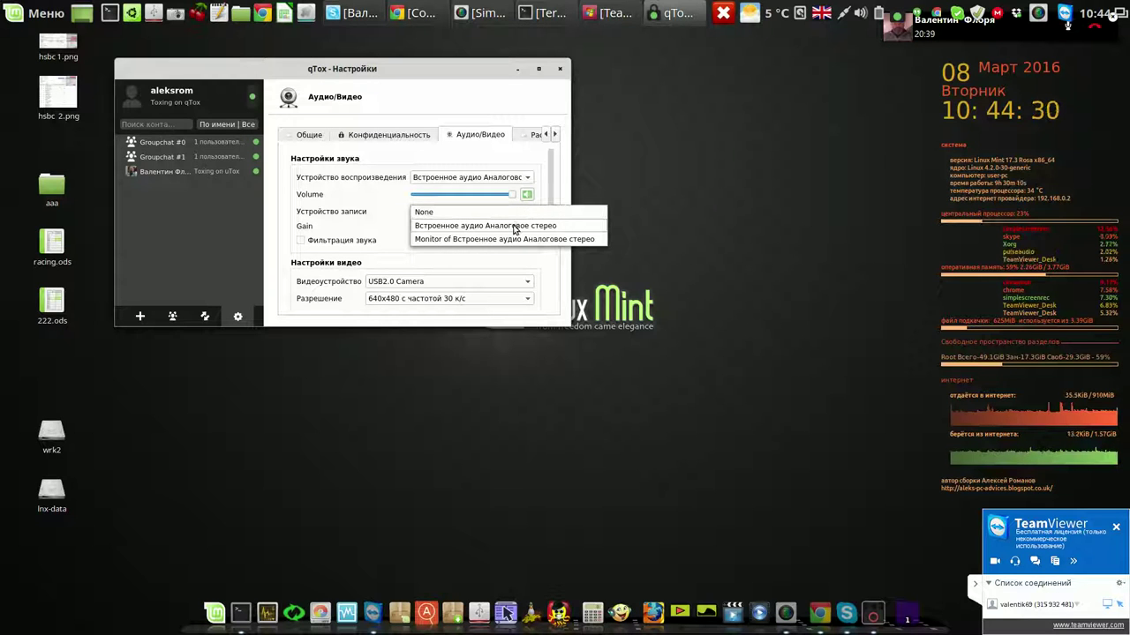
click(516, 227)
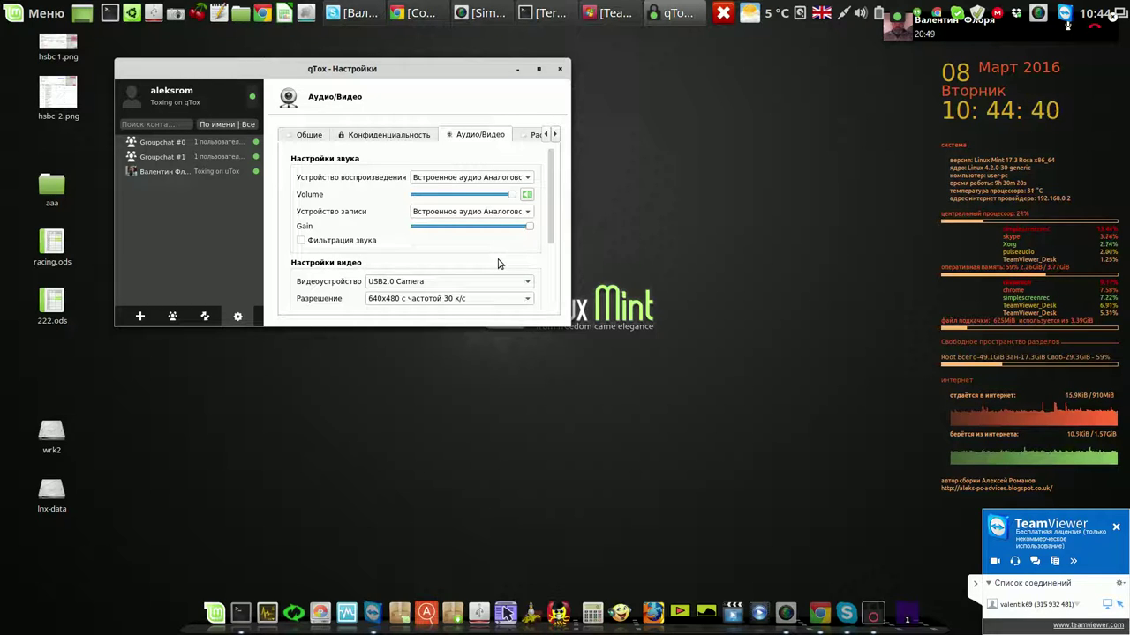
click(528, 214)
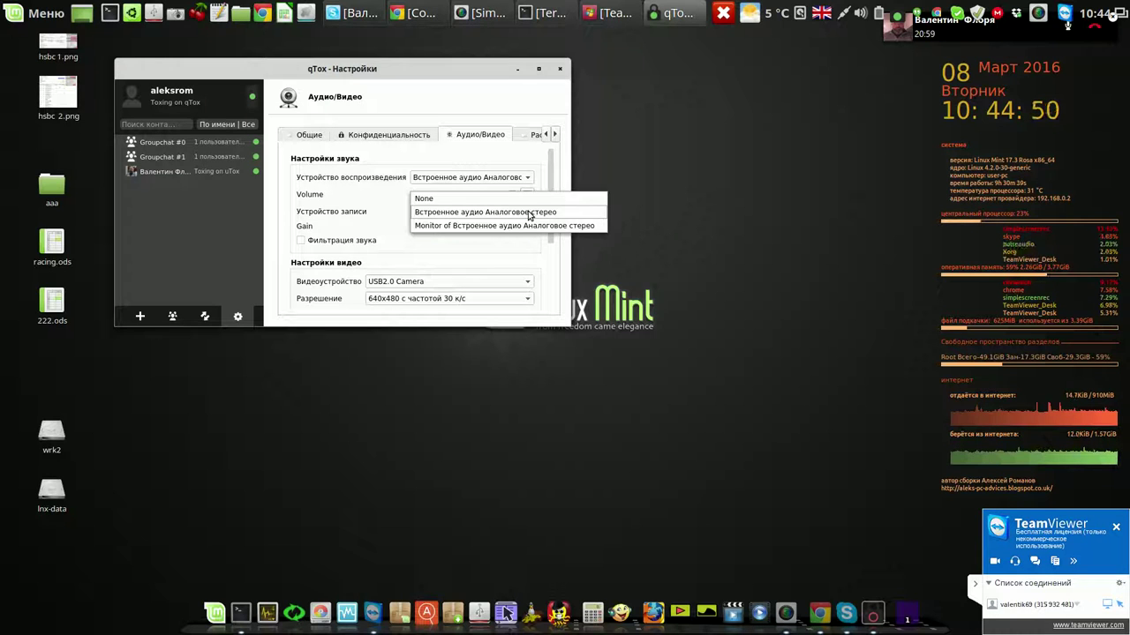
click(530, 213)
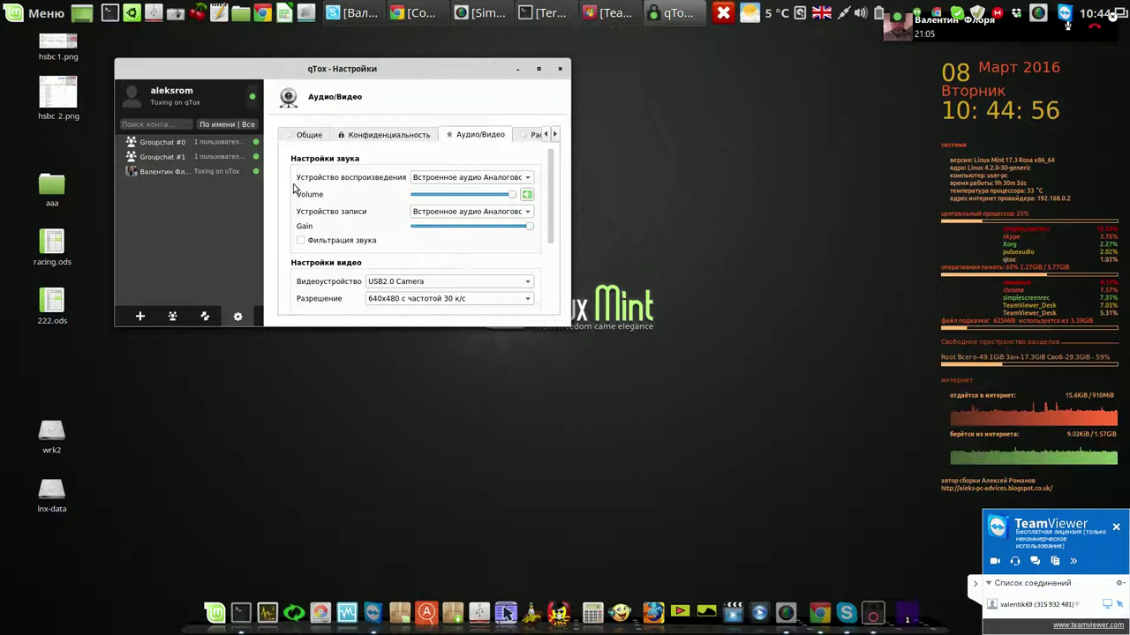
View the Расширенные settings page, then return to the friend's chat in the contact list
click(534, 137)
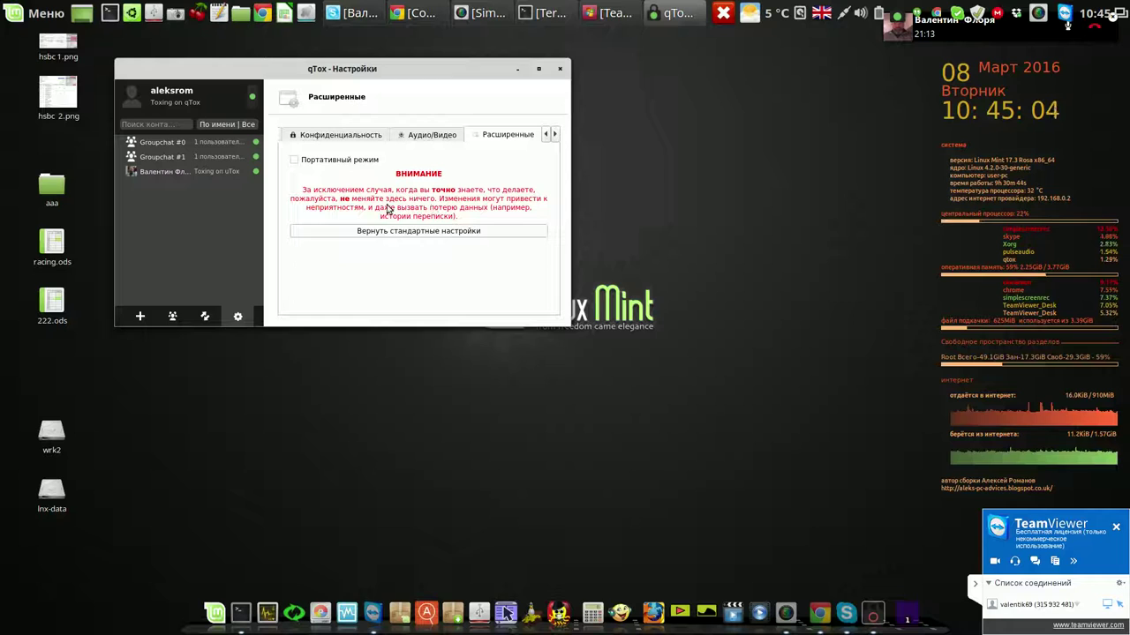
click(554, 135)
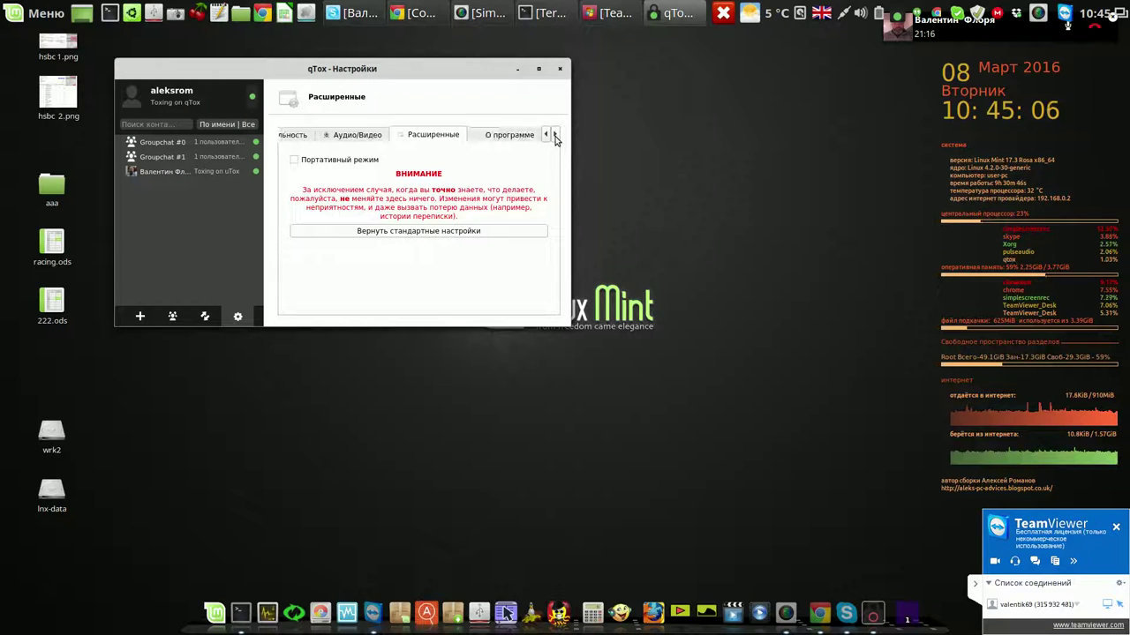
click(214, 173)
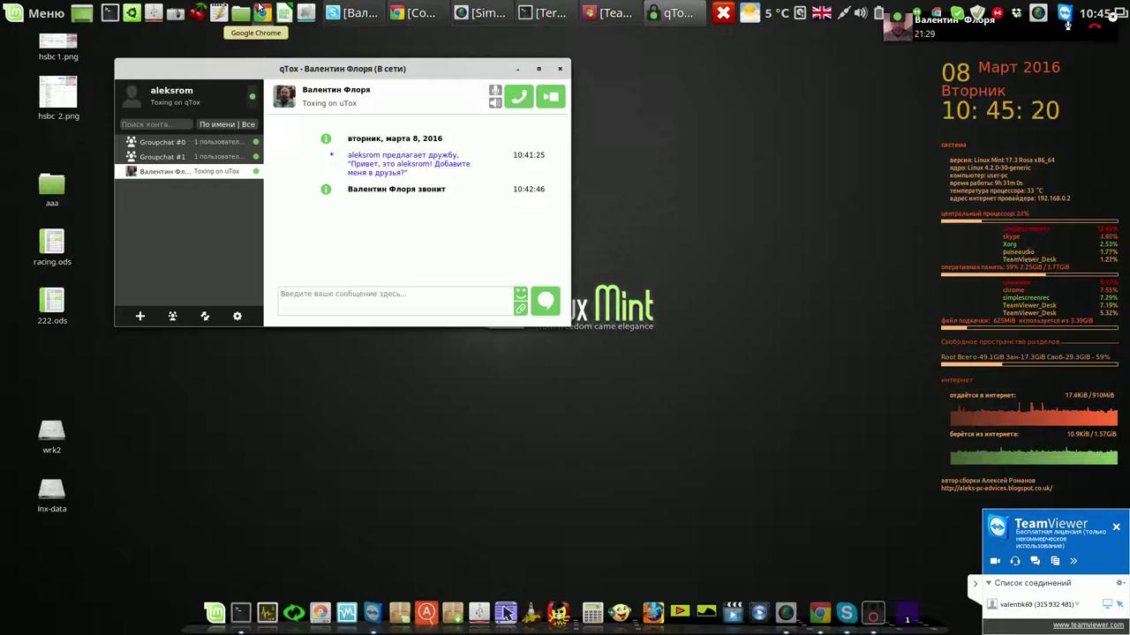
Start a video call with the friend and wait for it to connect
click(542, 98)
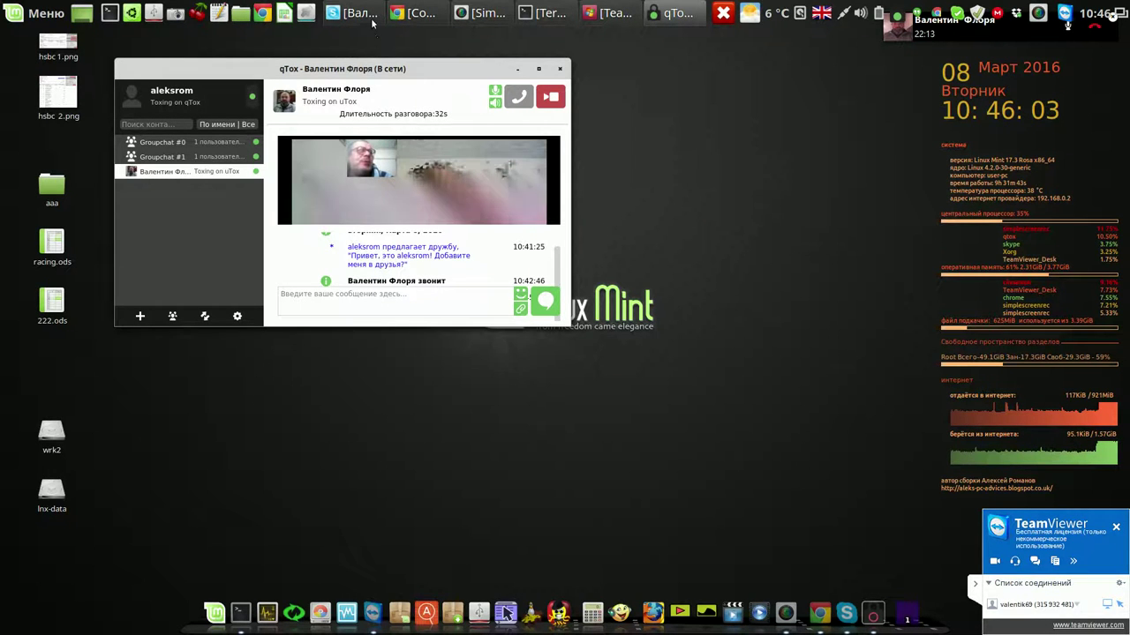
End the ongoing Skype call with the friend and minimise the Skype window
click(335, 9)
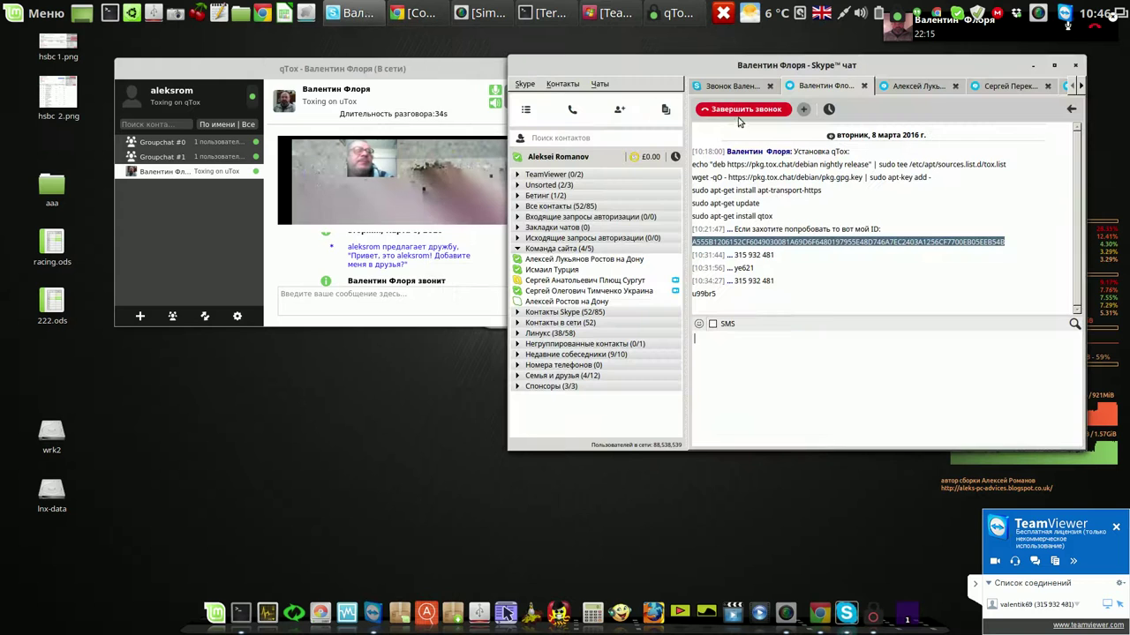
click(738, 112)
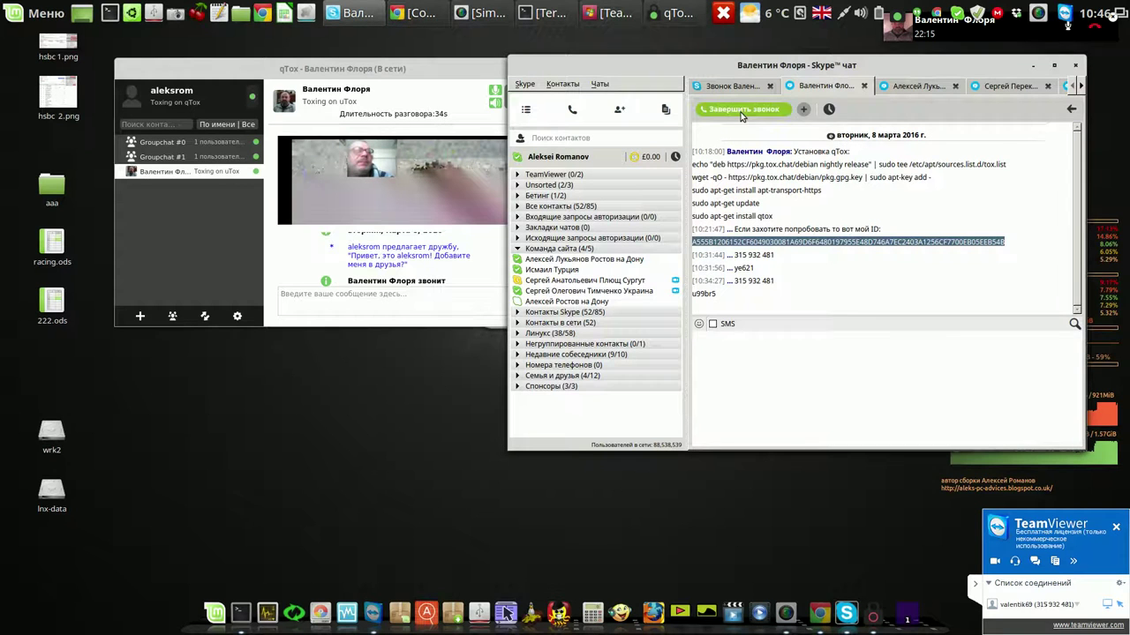
click(457, 74)
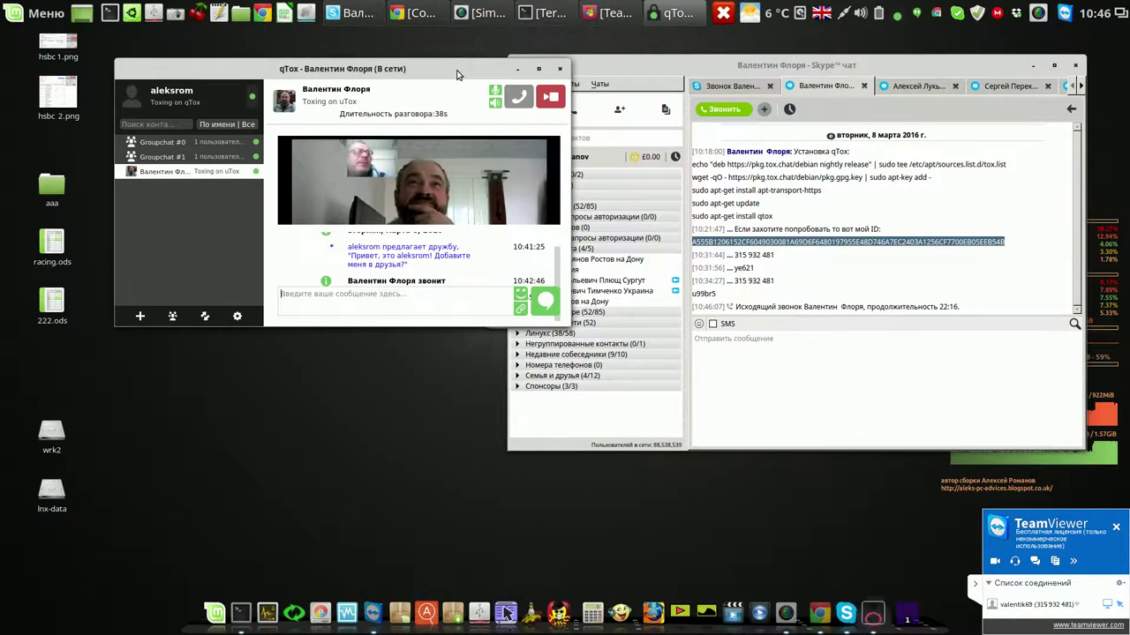
click(918, 71)
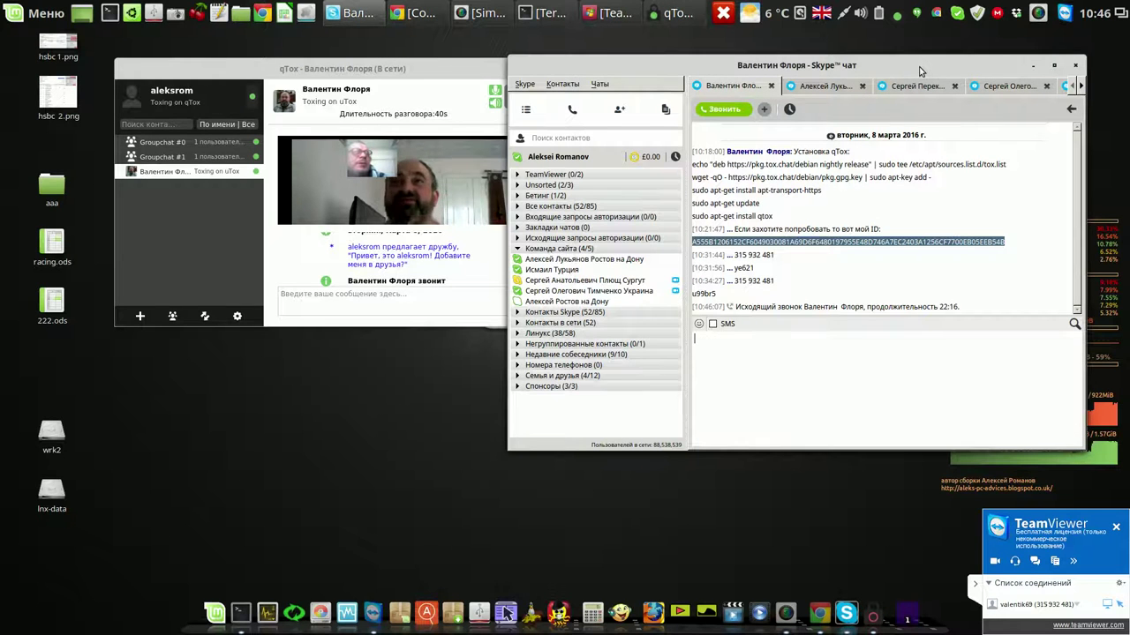
click(1033, 67)
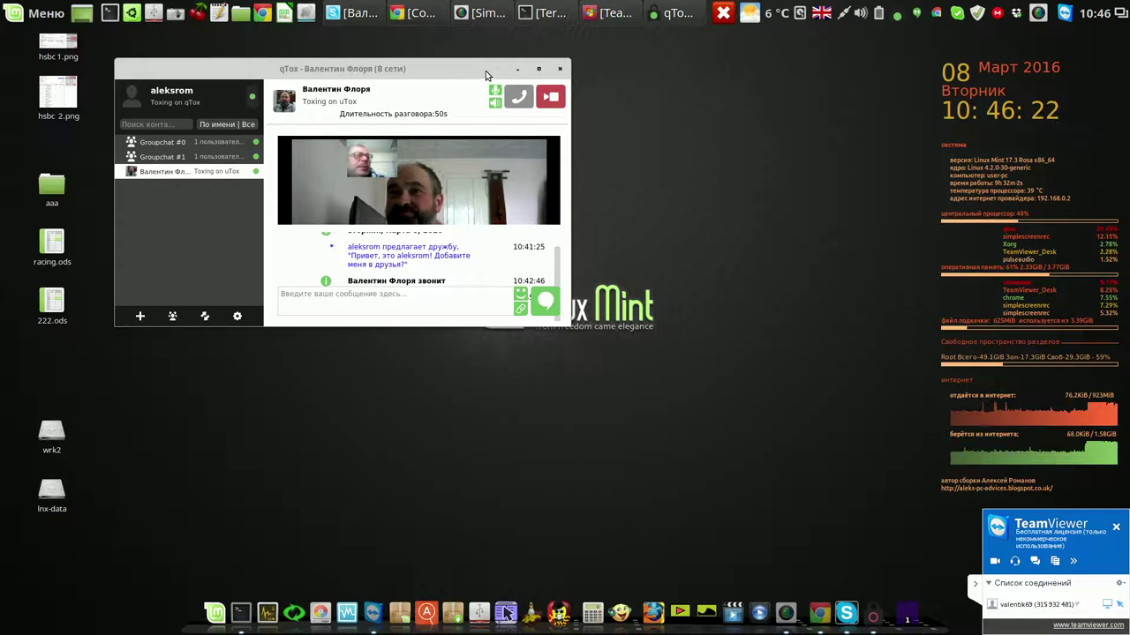
Close the TeamViewer window and drag the qTox call window larger
click(608, 18)
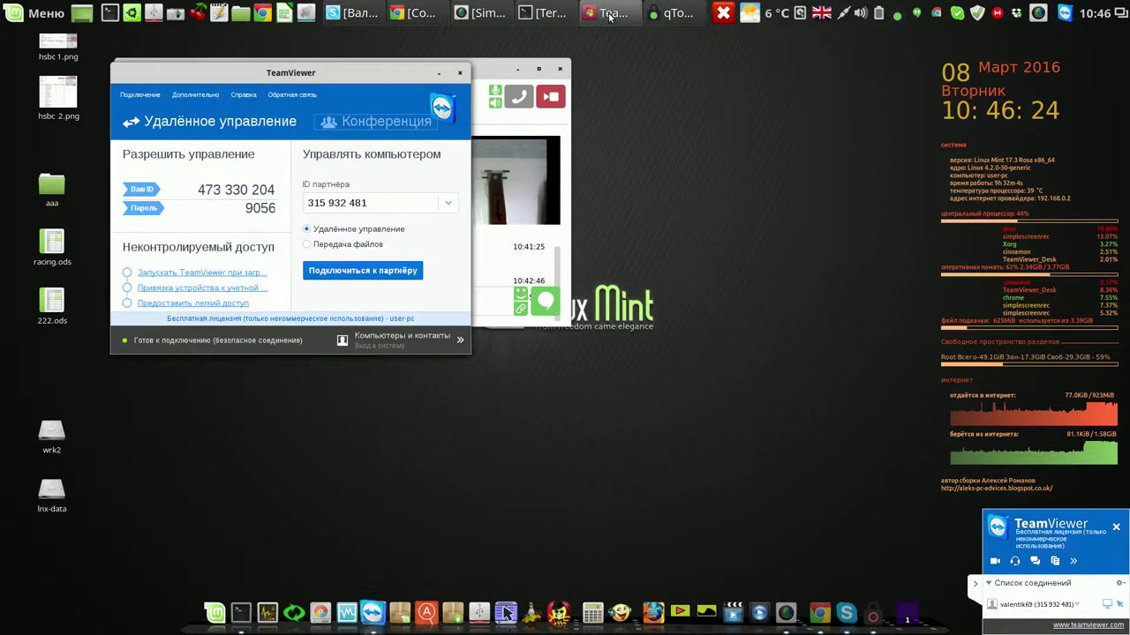
click(459, 75)
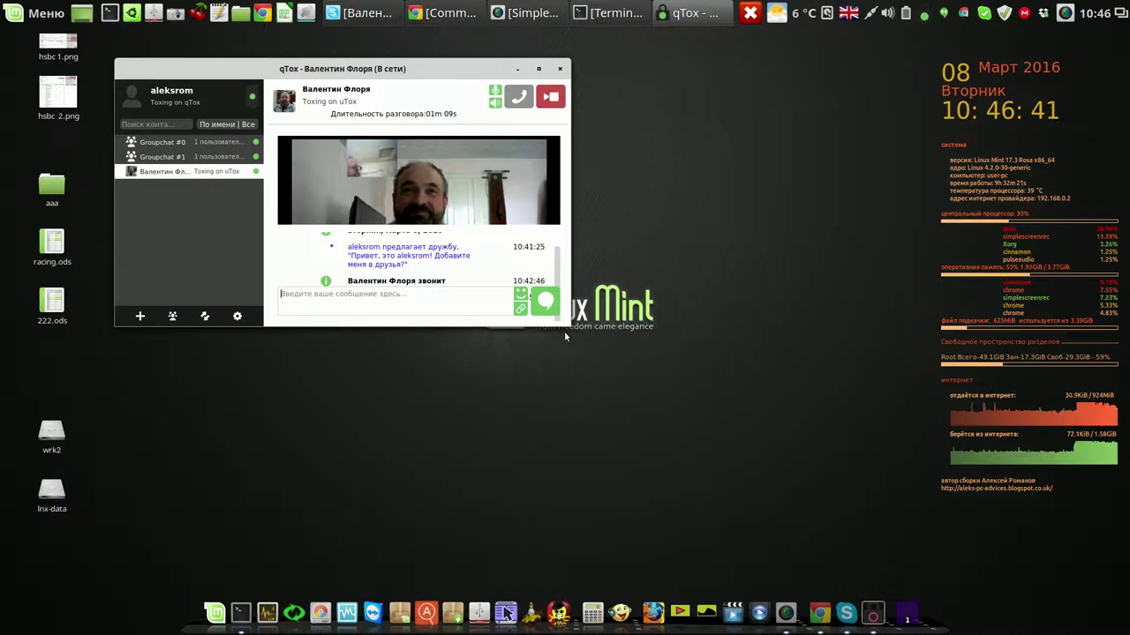
drag(565, 330, 790, 461)
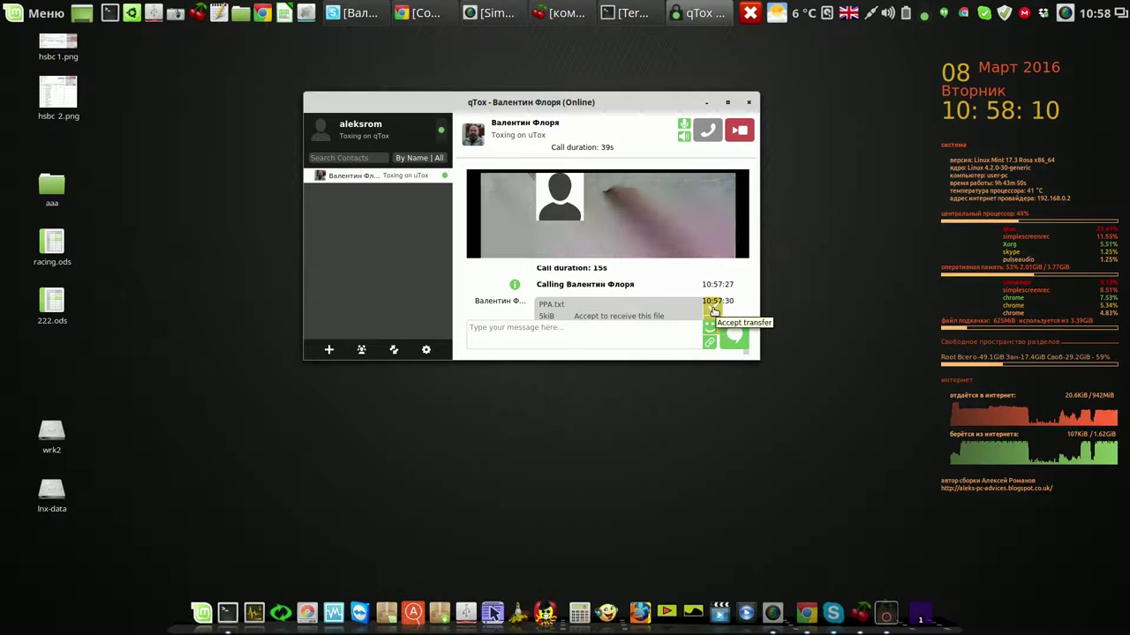
Accept the incoming PPA.txt transfer and save it in the Рабочий стол folder
click(713, 309)
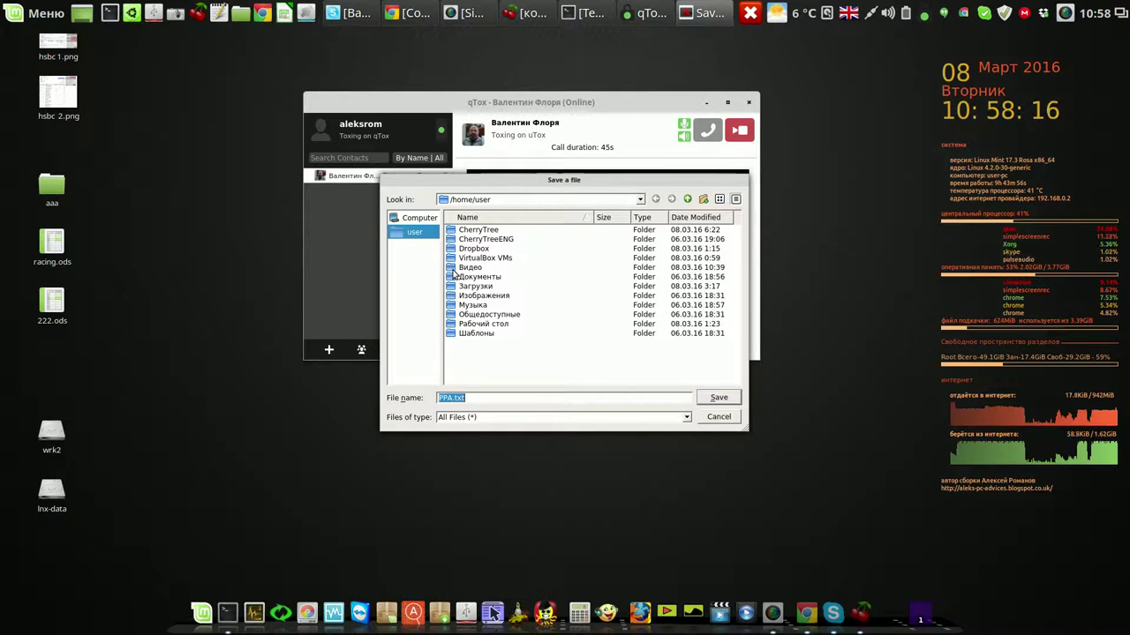
double_click(457, 324)
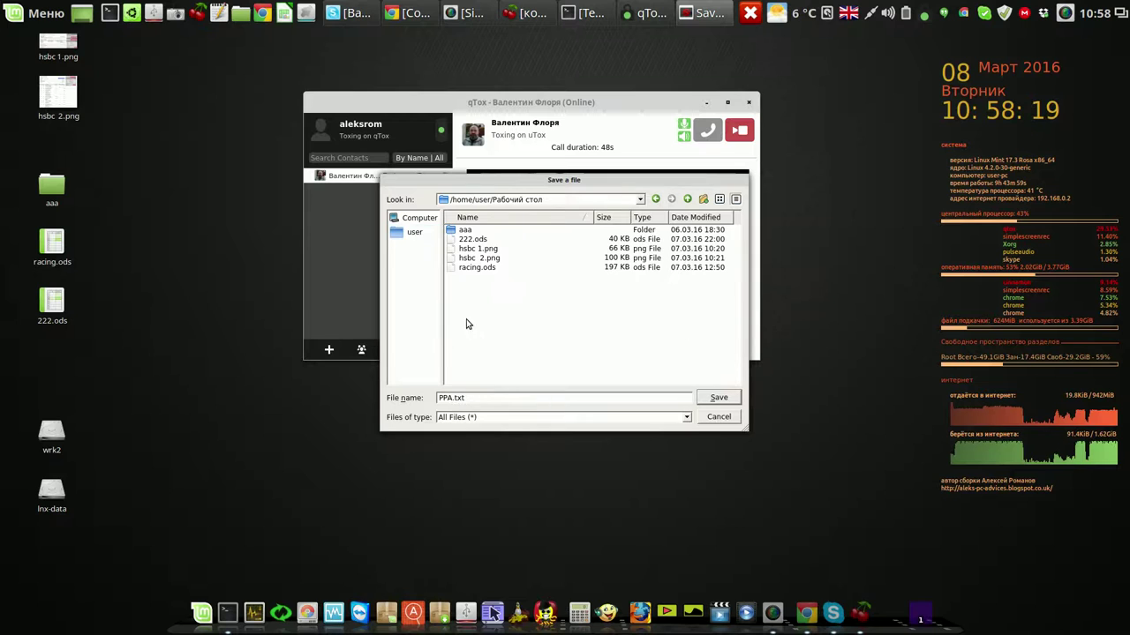
click(719, 399)
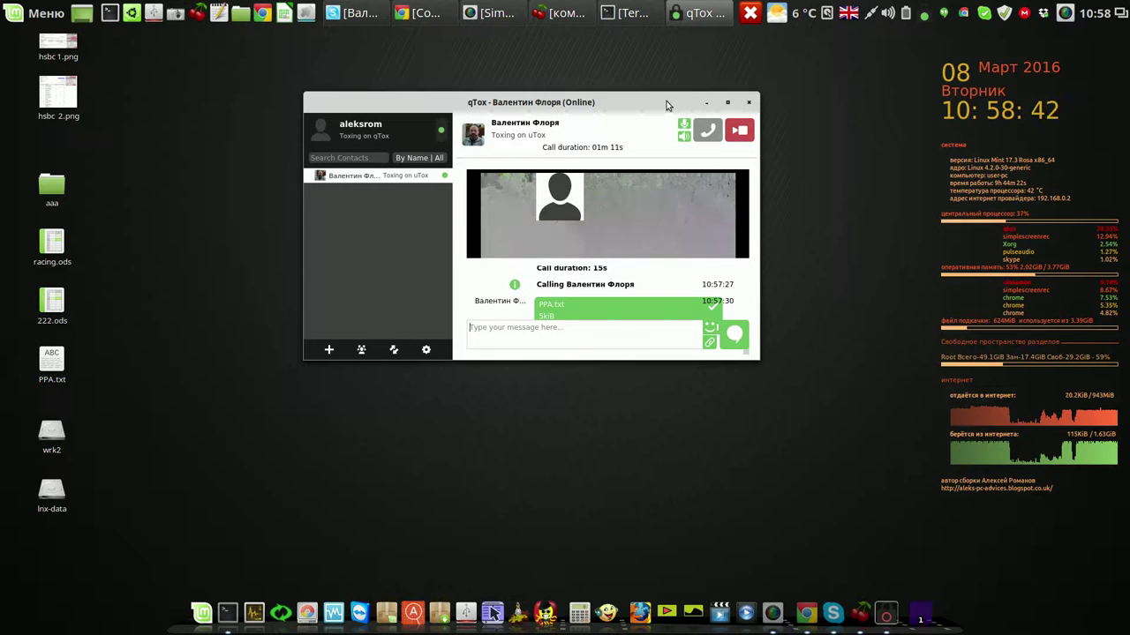
Close the qTox call window and open the SimpleScreenRecorder tray options
click(748, 103)
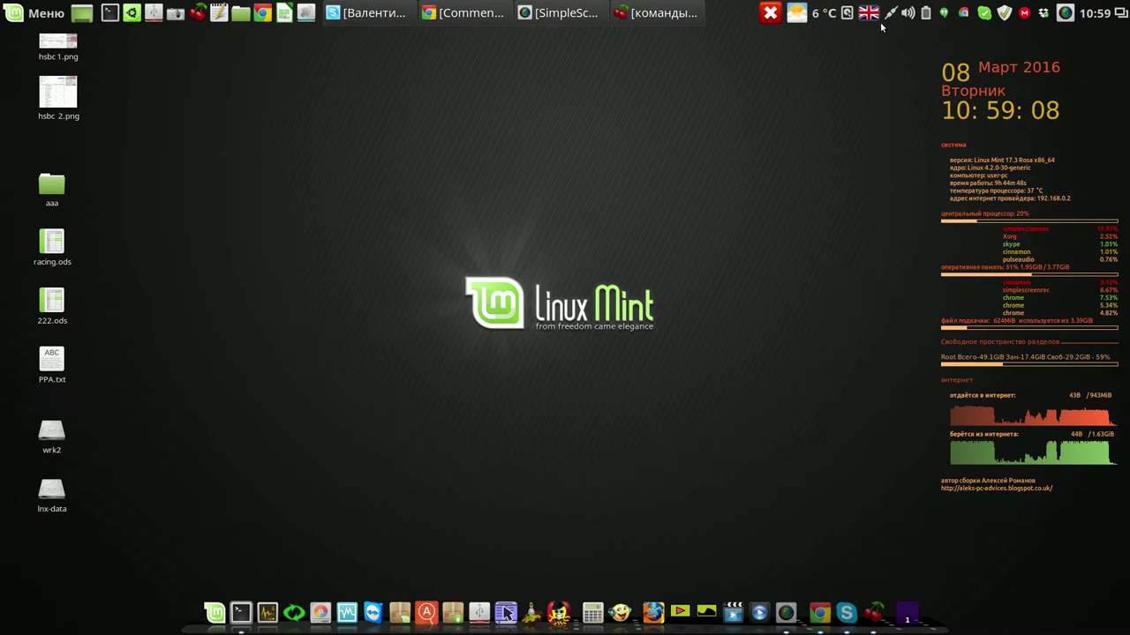
click(1065, 12)
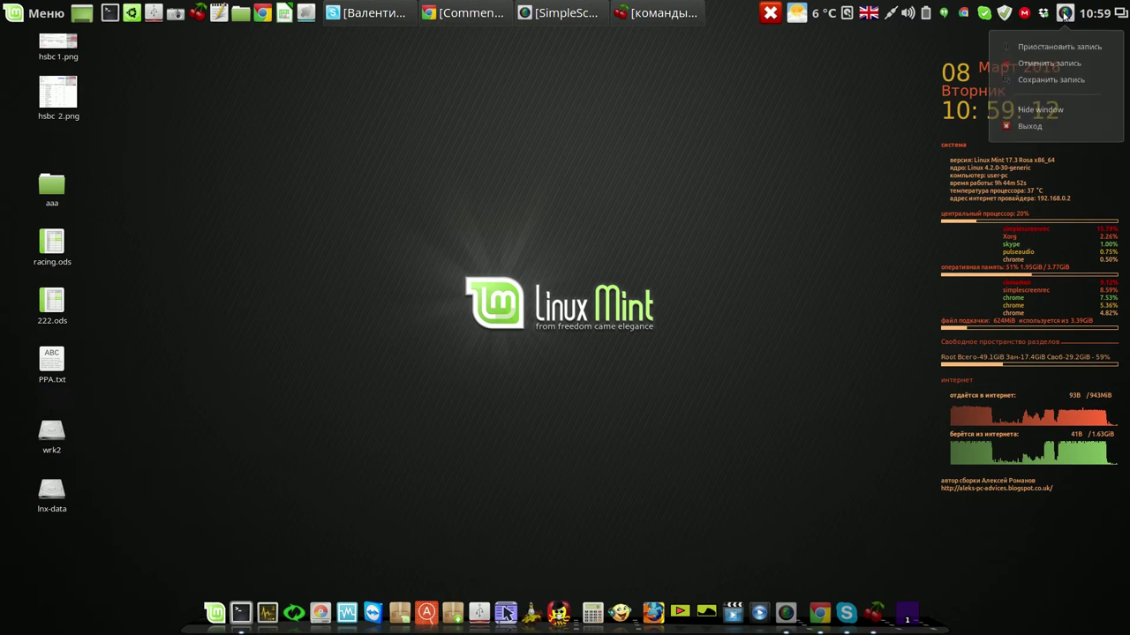